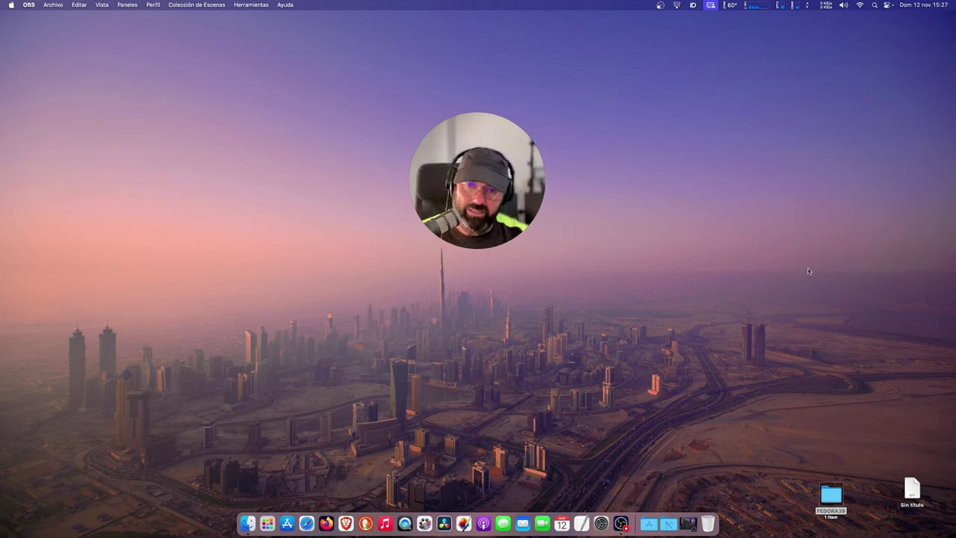
Open the FEDORA39 desktop folder holding fedora-39.mp4, park its window top-left, and show the Aplicaciones grid.
{"action": "mouse_move", "coordinate": [475, 151]}
{"action": "left_mouse_down"}
{"action": "mouse_move", "coordinate": [543, 230]}
{"action": "mouse_move", "coordinate": [853, 366]}
{"action": "left_mouse_up"}
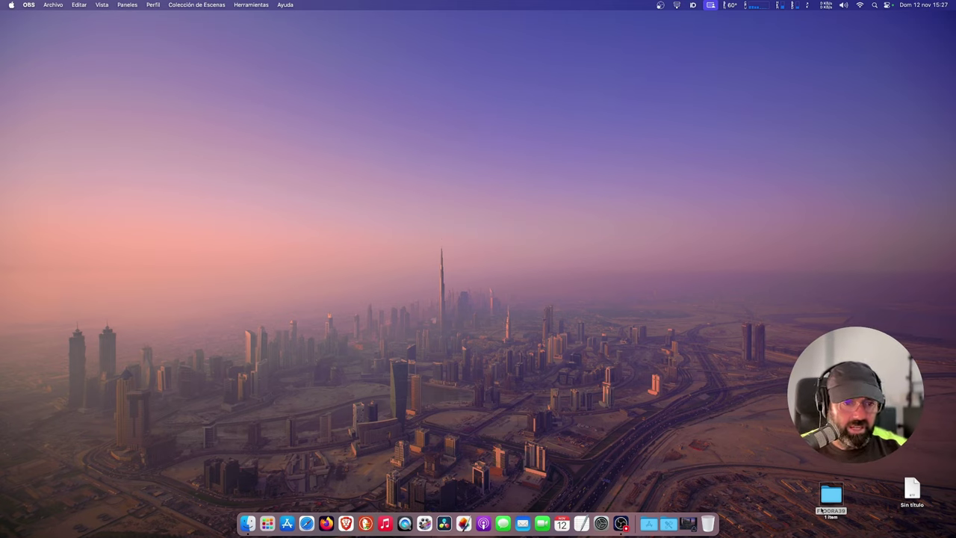
{"action": "double_click", "coordinate": [831, 494]}
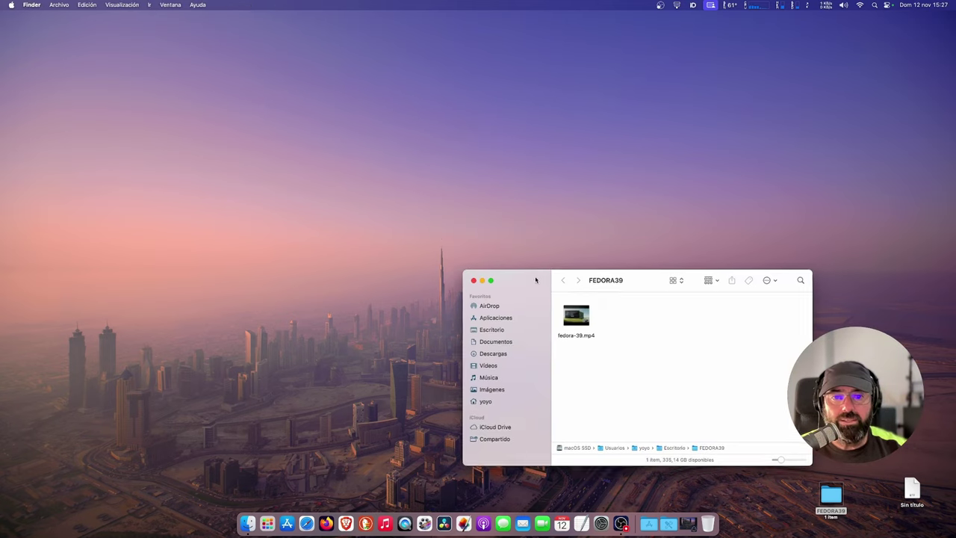
{"action": "left_click_drag", "start_coordinate": [565, 282], "coordinate": [255, 101]}
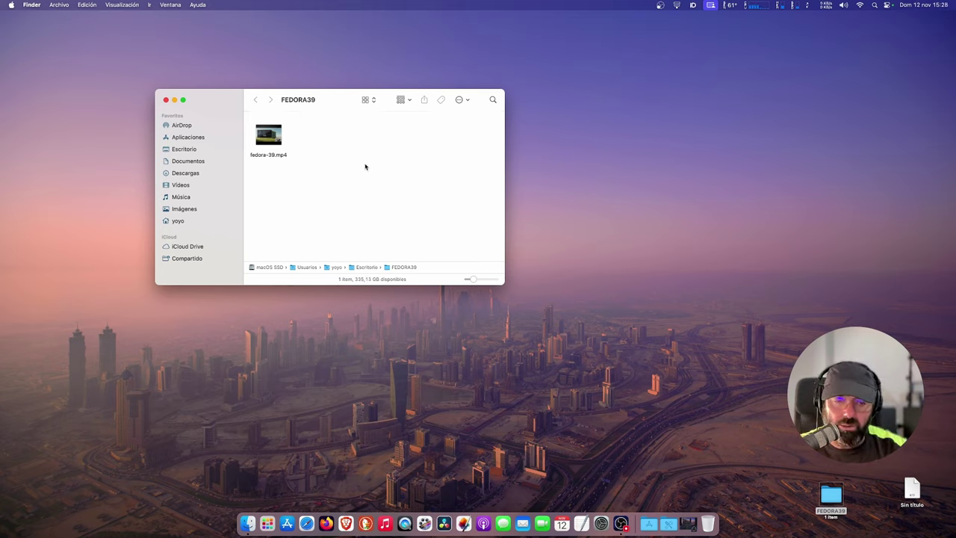
{"action": "left_click_drag", "start_coordinate": [846, 350], "coordinate": [791, 331]}
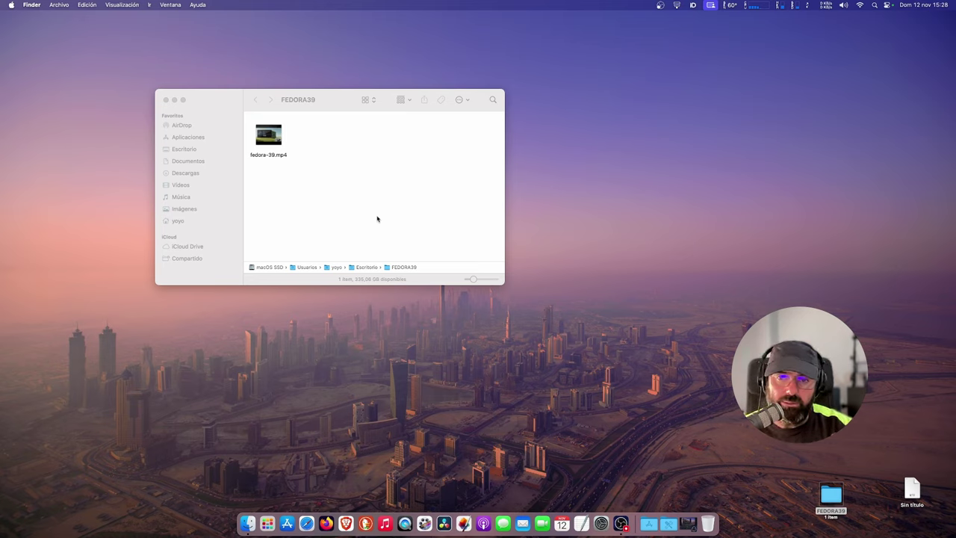
{"action": "left_click", "coordinate": [229, 101]}
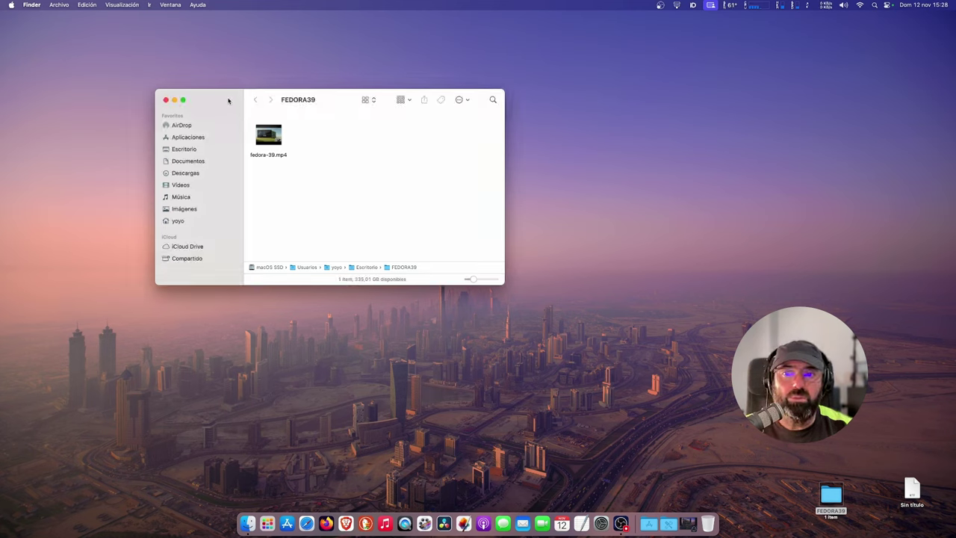
{"action": "left_click_drag", "start_coordinate": [228, 101], "coordinate": [211, 94]}
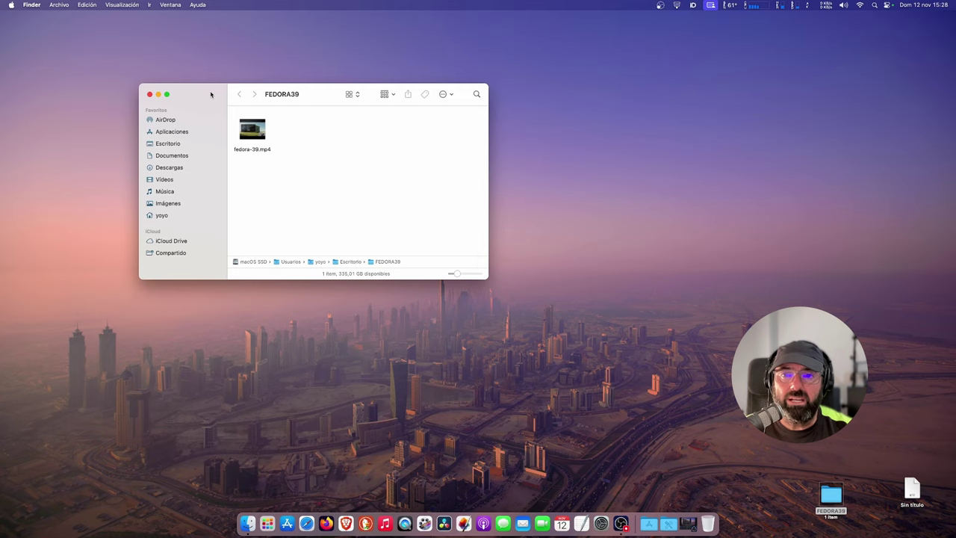
{"action": "left_click", "coordinate": [648, 519]}
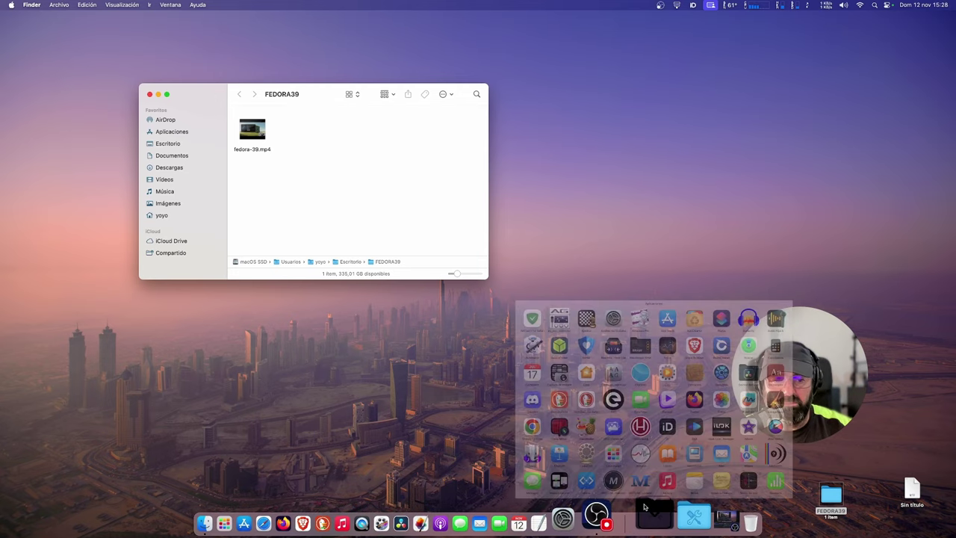
Launch Hindenburg, drop fedora-39.mp4 onto the Palabra track, and slide the clip to start at 00:00.
{"action": "left_click", "coordinate": [611, 345]}
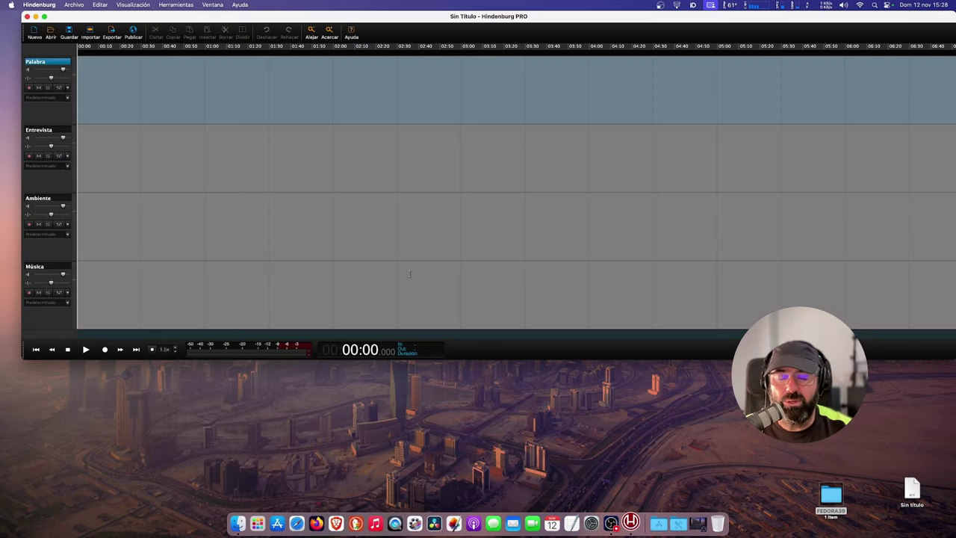
{"action": "key", "text": "ctrl+Up"}
{"action": "left_click", "coordinate": [234, 178]}
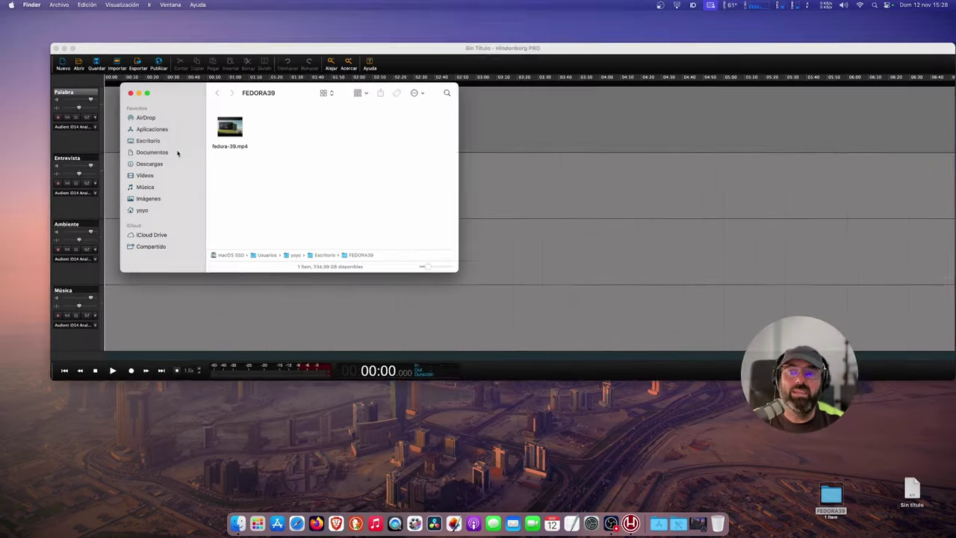
{"action": "left_click_drag", "start_coordinate": [197, 107], "coordinate": [328, 338]}
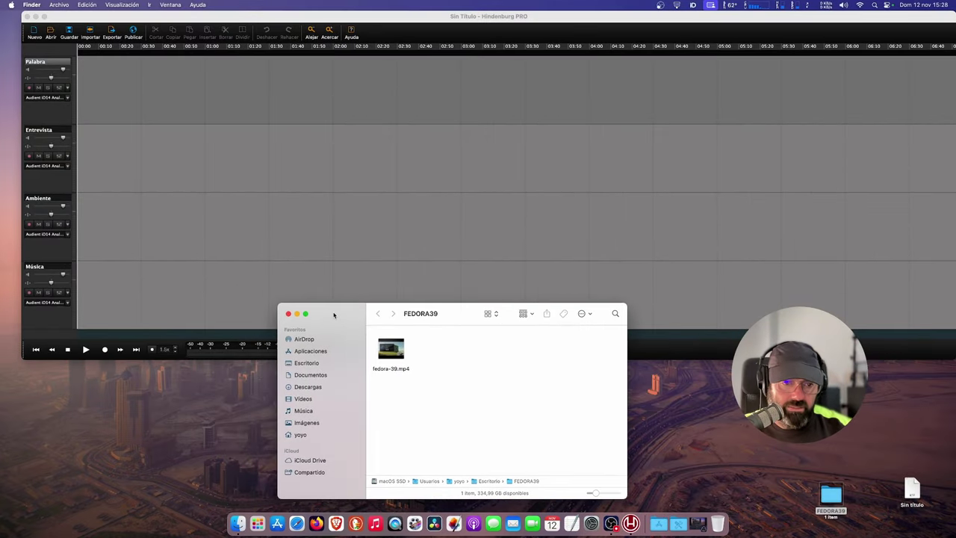
{"action": "mouse_move", "coordinate": [391, 349]}
{"action": "left_mouse_down"}
{"action": "mouse_move", "coordinate": [286, 211]}
{"action": "mouse_move", "coordinate": [169, 83]}
{"action": "left_mouse_up"}
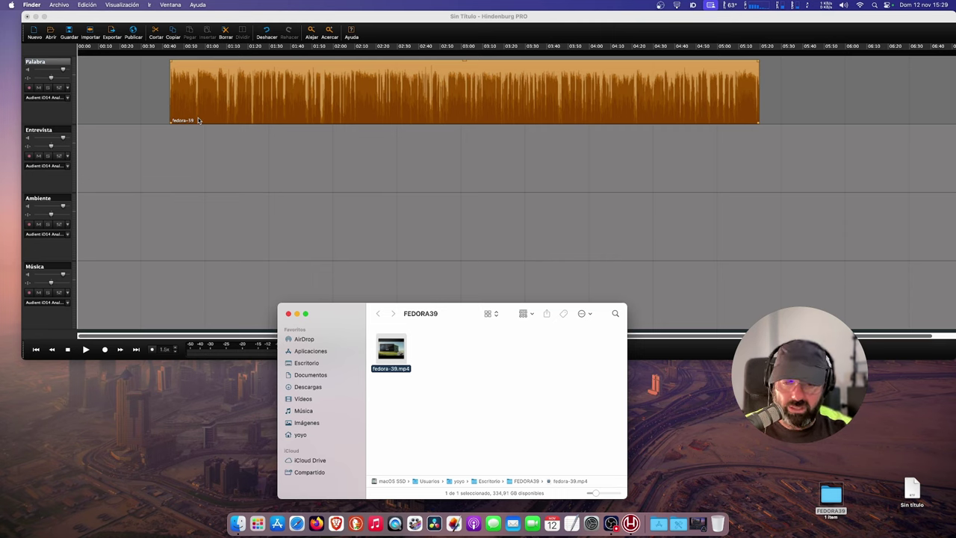
{"action": "left_click", "coordinate": [297, 313]}
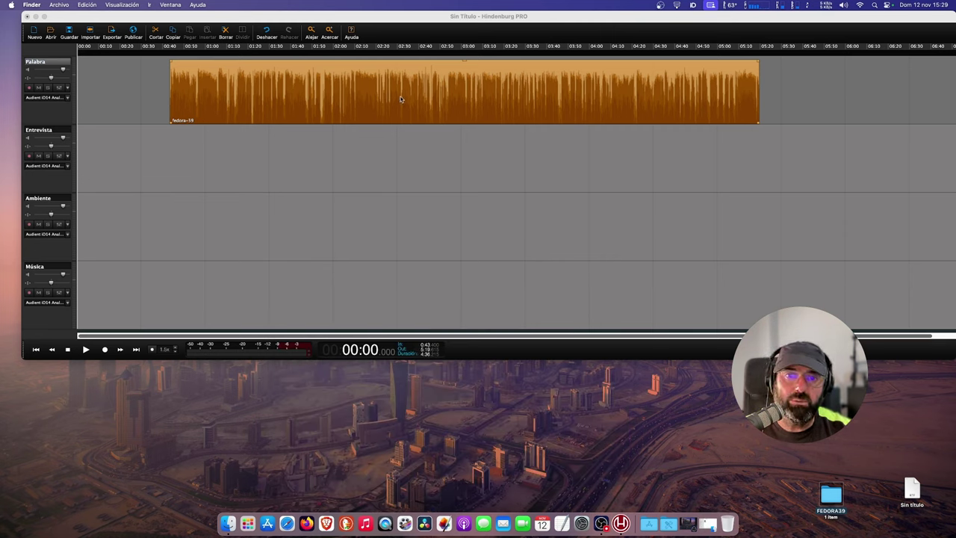
{"action": "left_click_drag", "start_coordinate": [446, 93], "coordinate": [318, 96]}
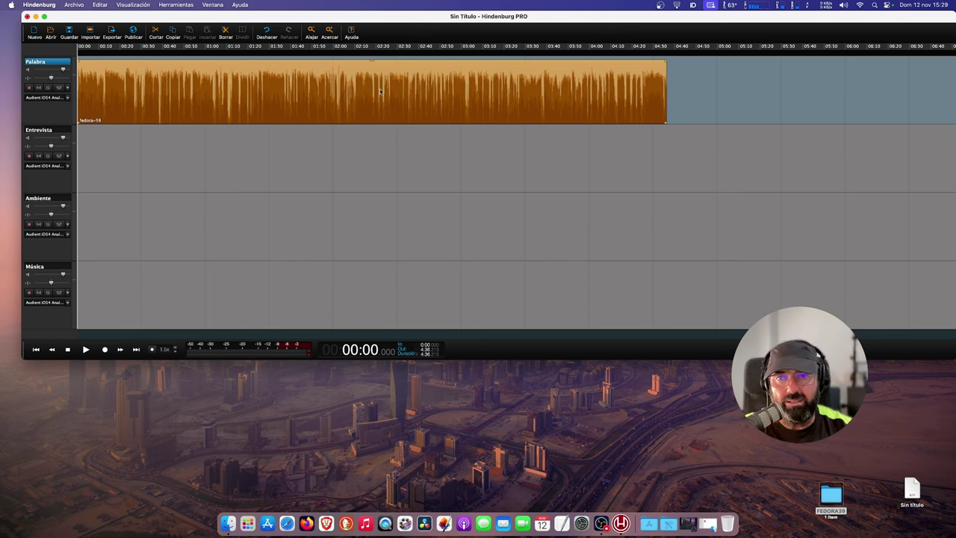
Apply Nivel automático, then Niveles mágicos at 15.0 dB damping to the fedora-39 clip.
{"action": "left_click", "coordinate": [176, 4]}
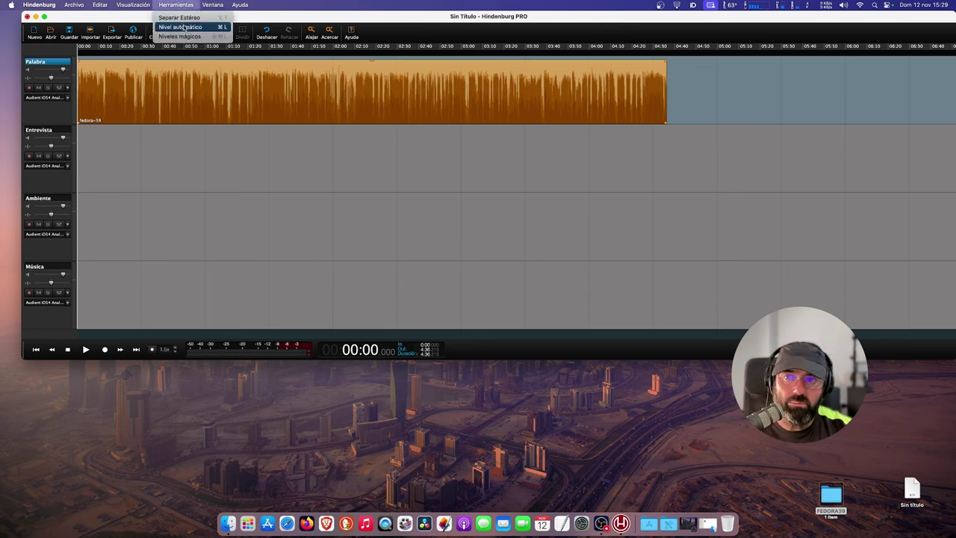
{"action": "left_click", "coordinate": [179, 26]}
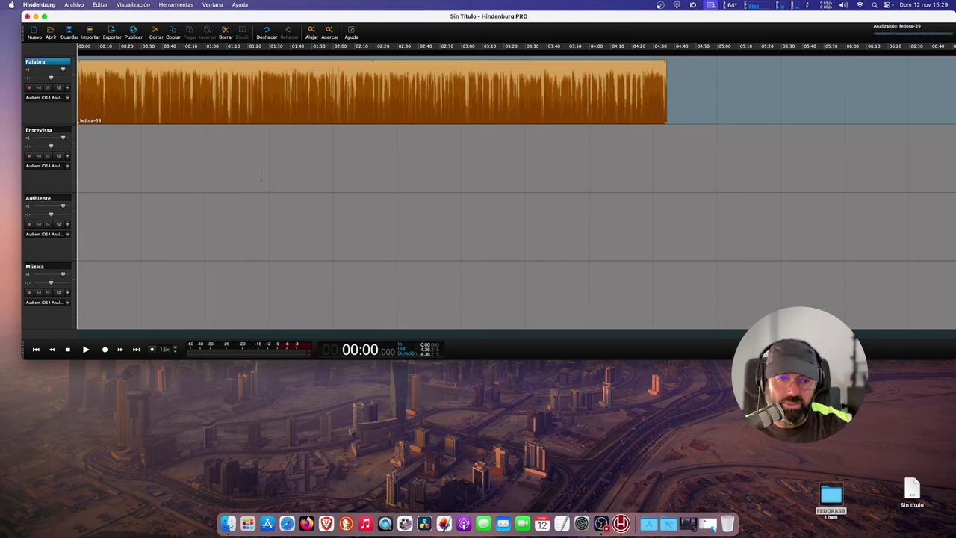
{"action": "left_click", "coordinate": [175, 6]}
{"action": "left_click", "coordinate": [176, 36]}
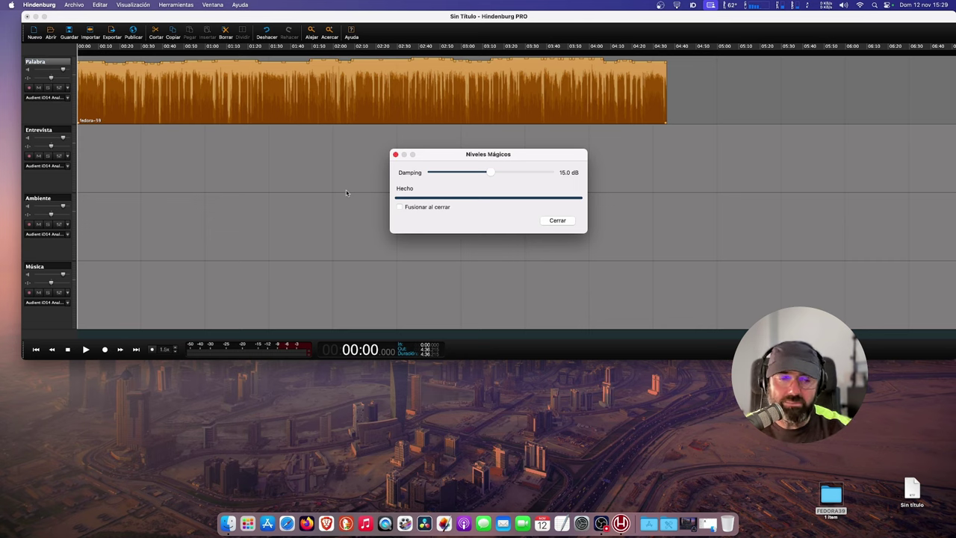
{"action": "left_click", "coordinate": [557, 221]}
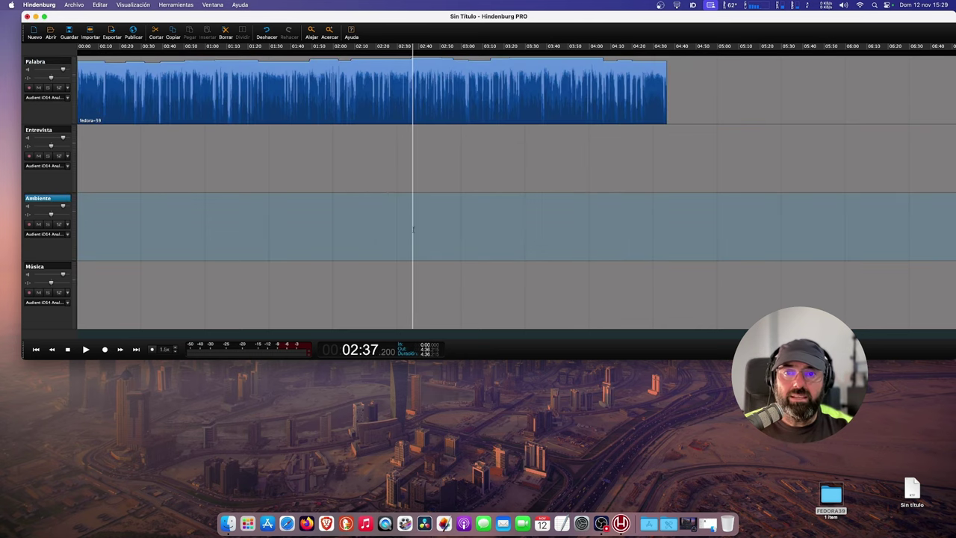
Select the whole fedora-39 clip, then clear the selection.
{"action": "left_click", "coordinate": [166, 46]}
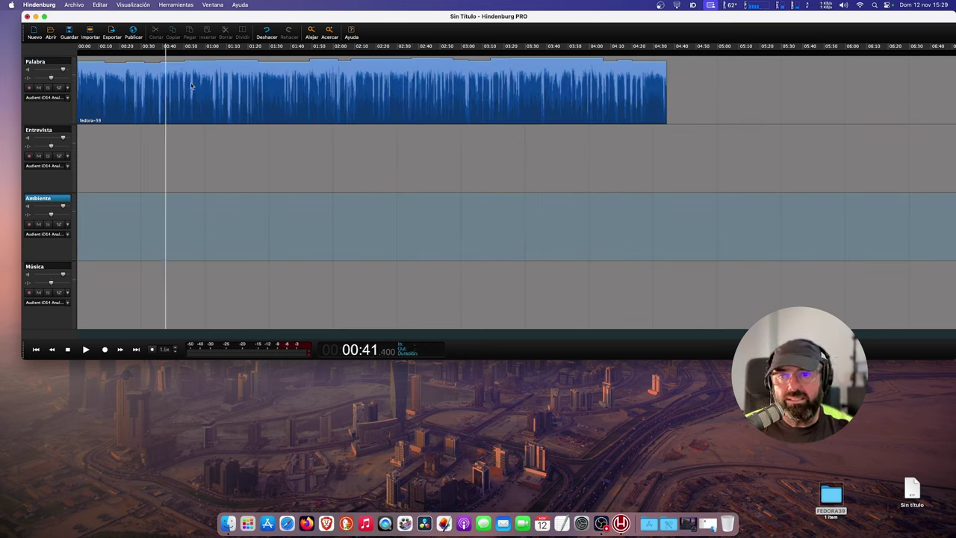
{"action": "double_click", "coordinate": [198, 85]}
{"action": "left_click", "coordinate": [313, 238]}
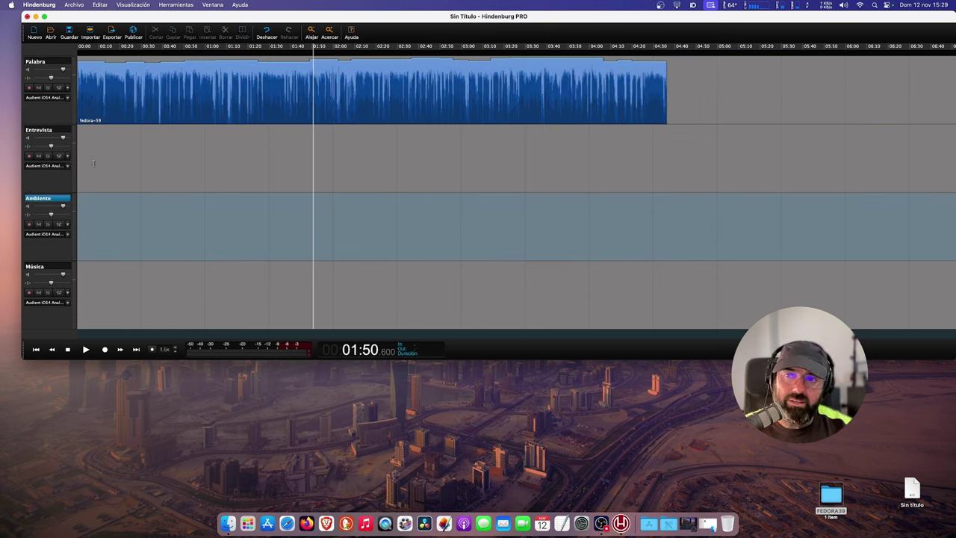
Add Reducción de ruidos to the first effects slot of the Palabra track.
{"action": "left_click", "coordinate": [73, 83]}
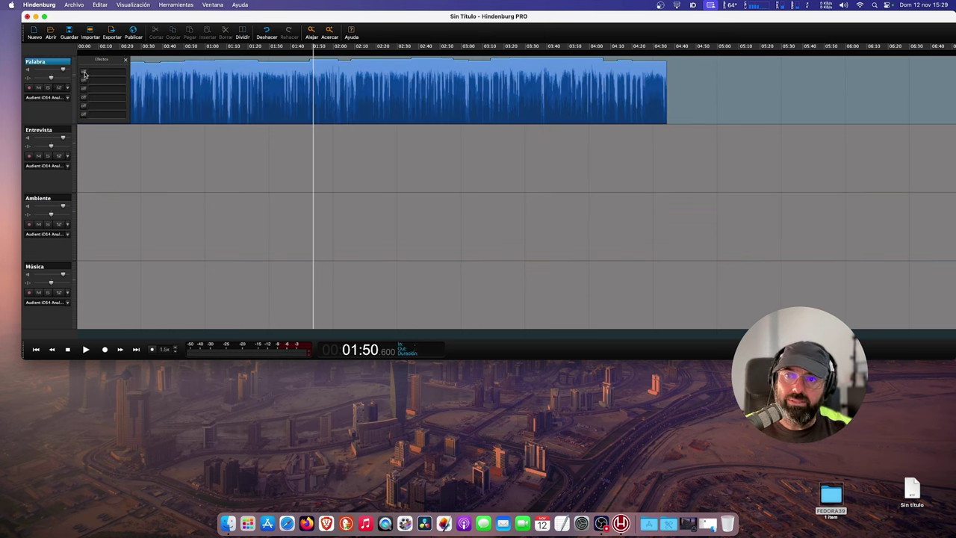
{"action": "left_click", "coordinate": [84, 74]}
{"action": "left_click", "coordinate": [132, 106]}
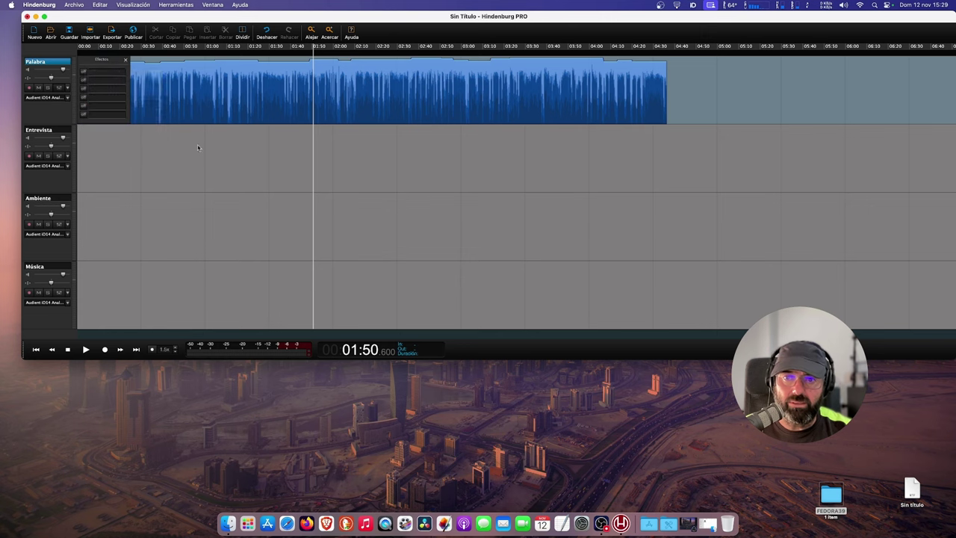
{"action": "left_click_drag", "start_coordinate": [219, 68], "coordinate": [243, 226]}
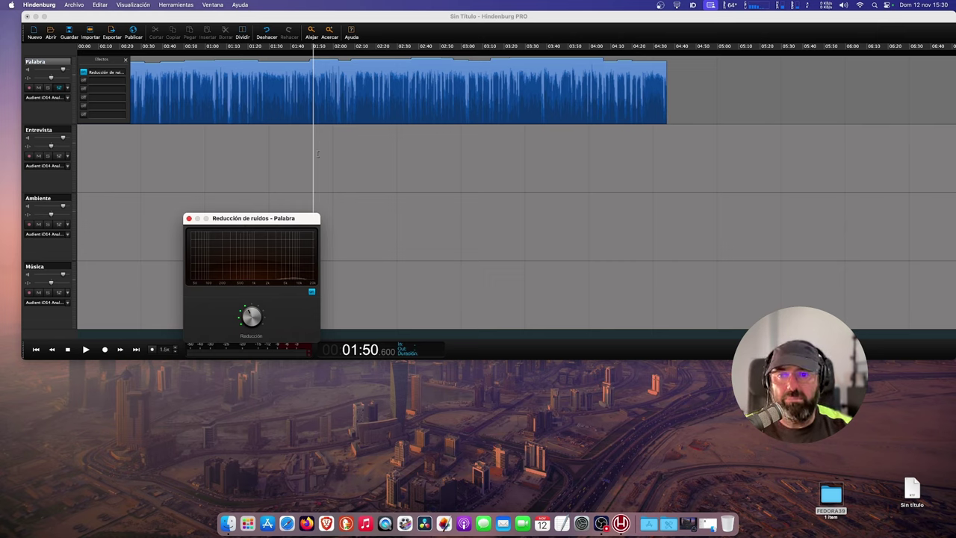
Play from 02:20 and compare the speech with noise reduction bypassed and re-enabled.
{"action": "left_click", "coordinate": [376, 90]}
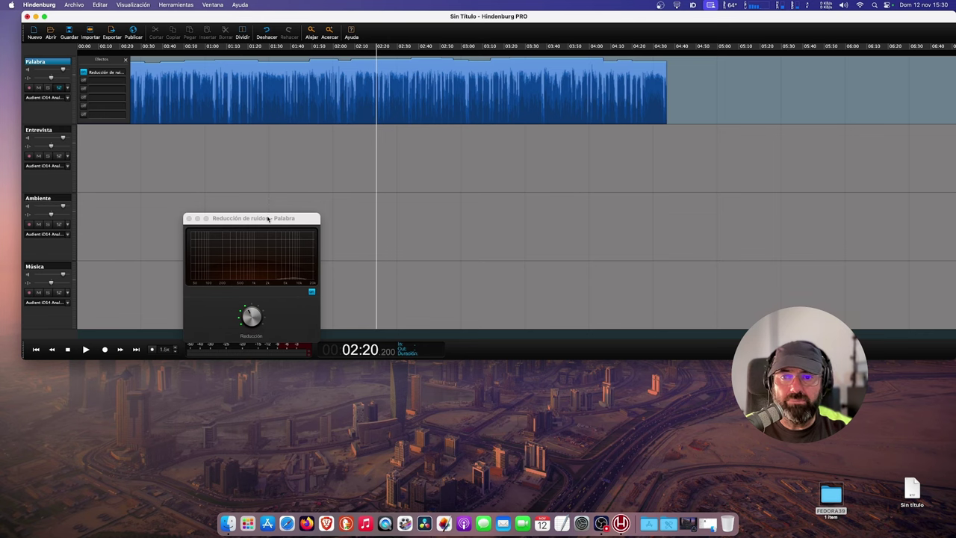
{"action": "left_click_drag", "start_coordinate": [268, 219], "coordinate": [270, 238]}
{"action": "key", "text": "space"}
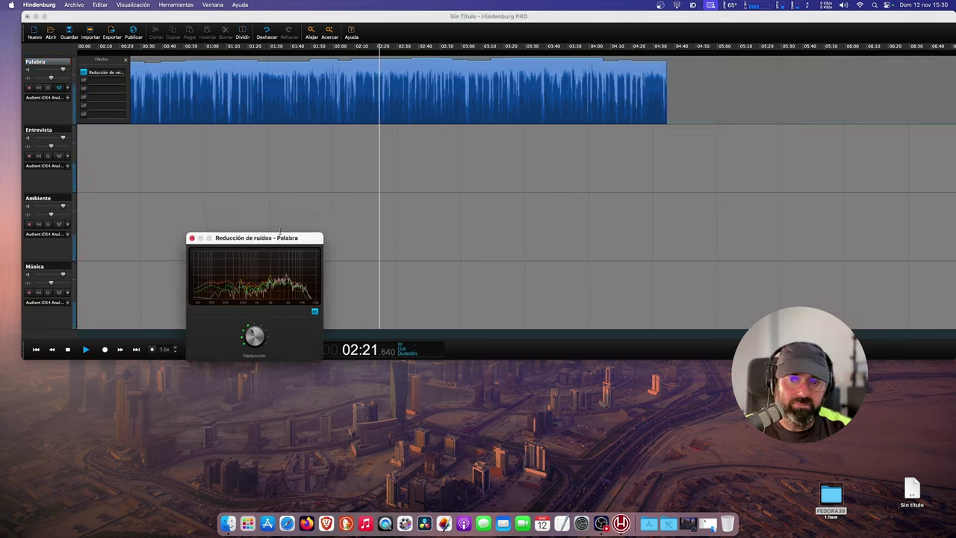
{"action": "left_click", "coordinate": [315, 312]}
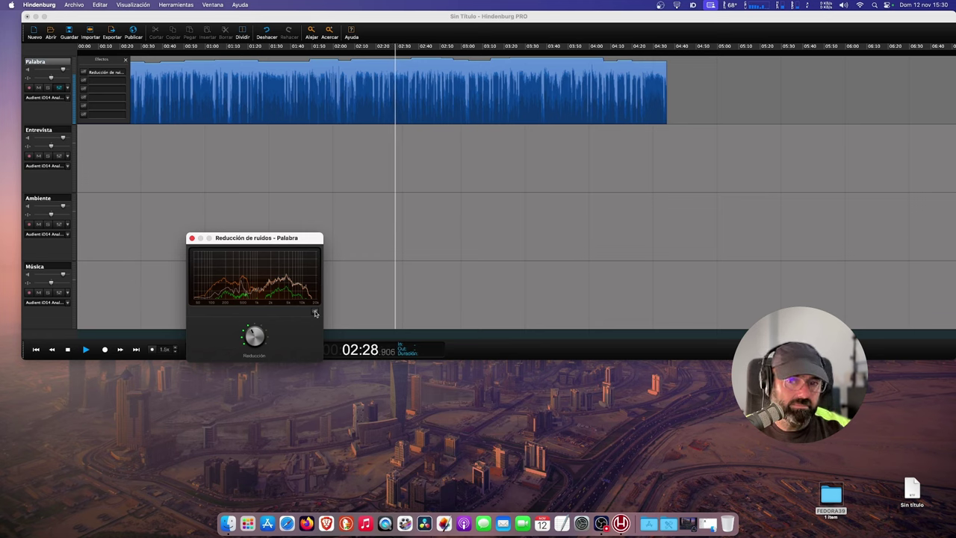
{"action": "left_click", "coordinate": [314, 313]}
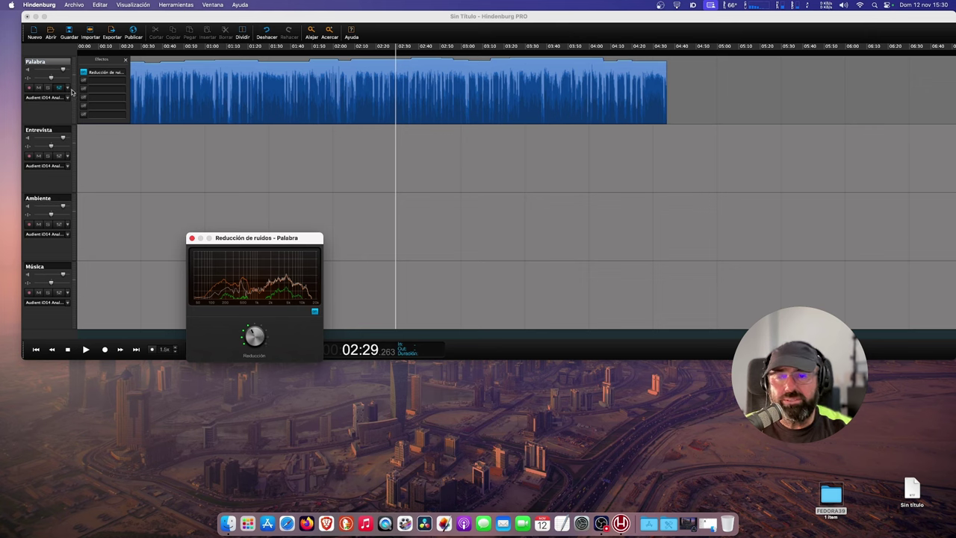
Add a Loudness Meter to the Palabra track's effects and close its window.
{"action": "left_click", "coordinate": [83, 81]}
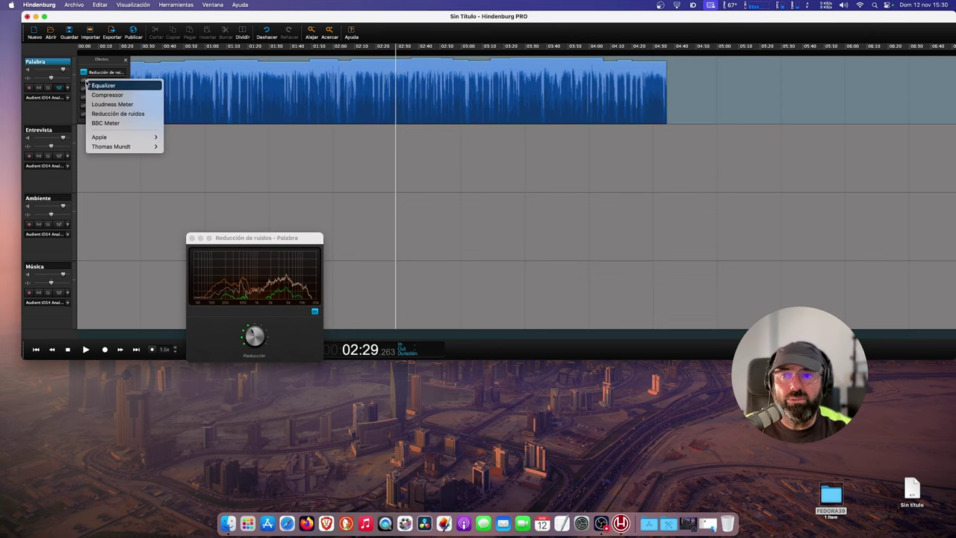
{"action": "left_click", "coordinate": [117, 103]}
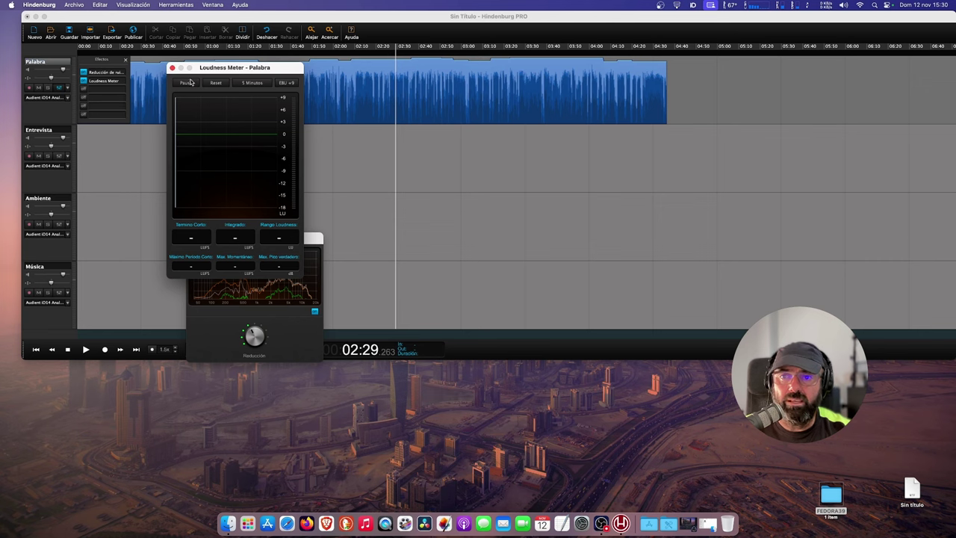
{"action": "left_click", "coordinate": [172, 68]}
{"action": "left_click", "coordinate": [86, 82]}
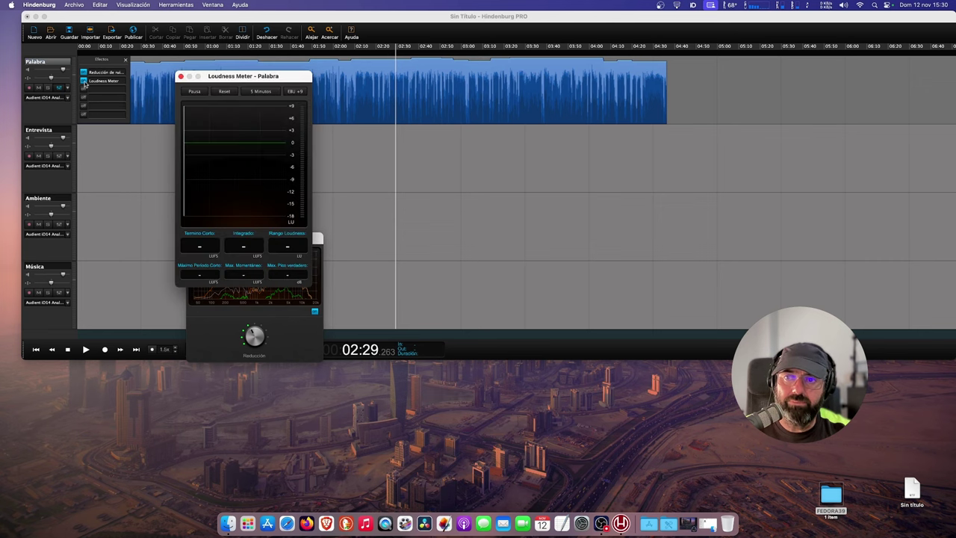
{"action": "left_click", "coordinate": [181, 77]}
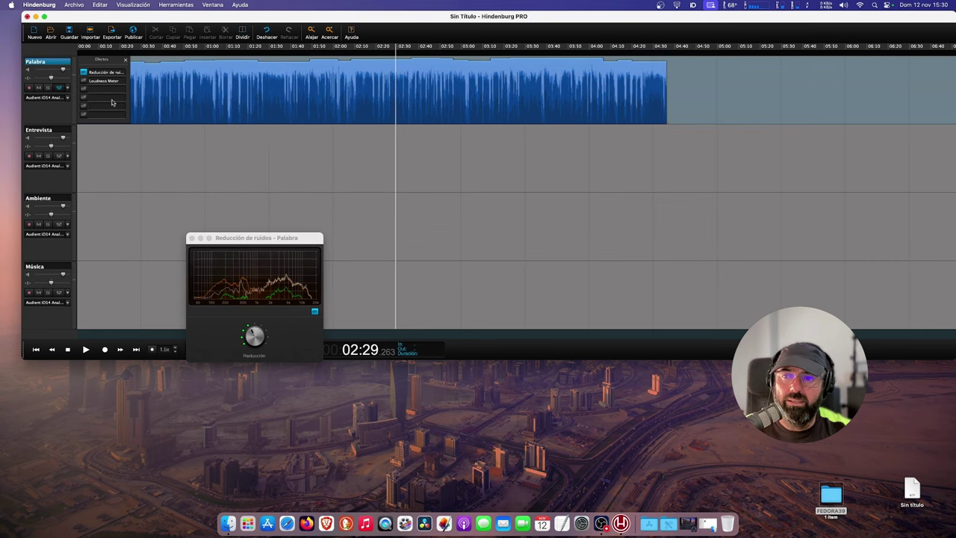
Add a Compressor to the next slot and audition it bypassed and active during playback.
{"action": "left_click", "coordinate": [91, 93]}
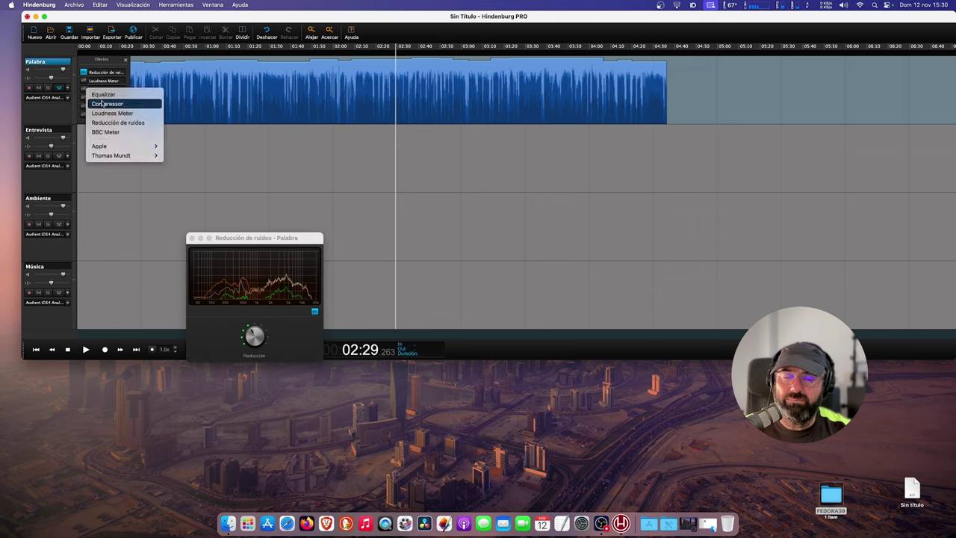
{"action": "left_click", "coordinate": [102, 104]}
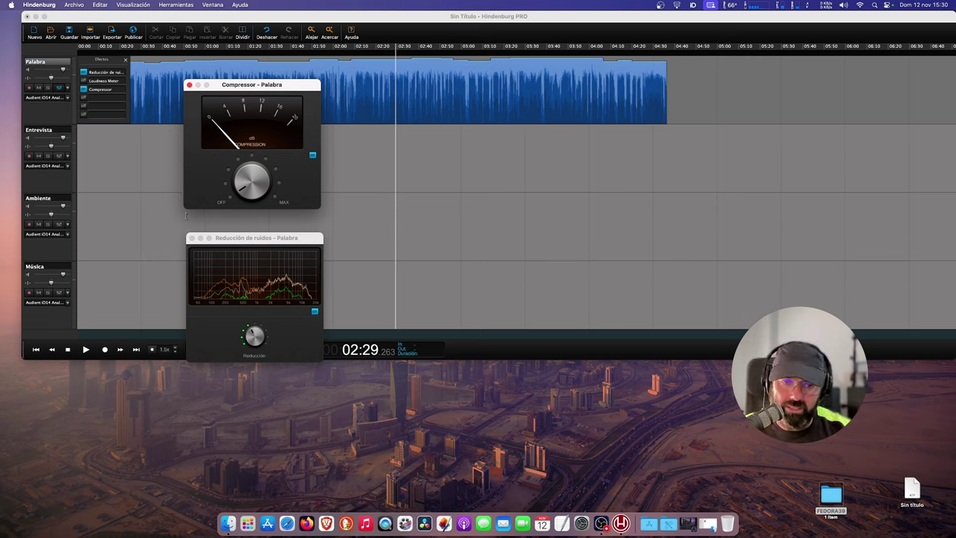
{"action": "mouse_move", "coordinate": [244, 95]}
{"action": "left_mouse_down"}
{"action": "mouse_move", "coordinate": [521, 387]}
{"action": "mouse_move", "coordinate": [501, 345]}
{"action": "left_mouse_up"}
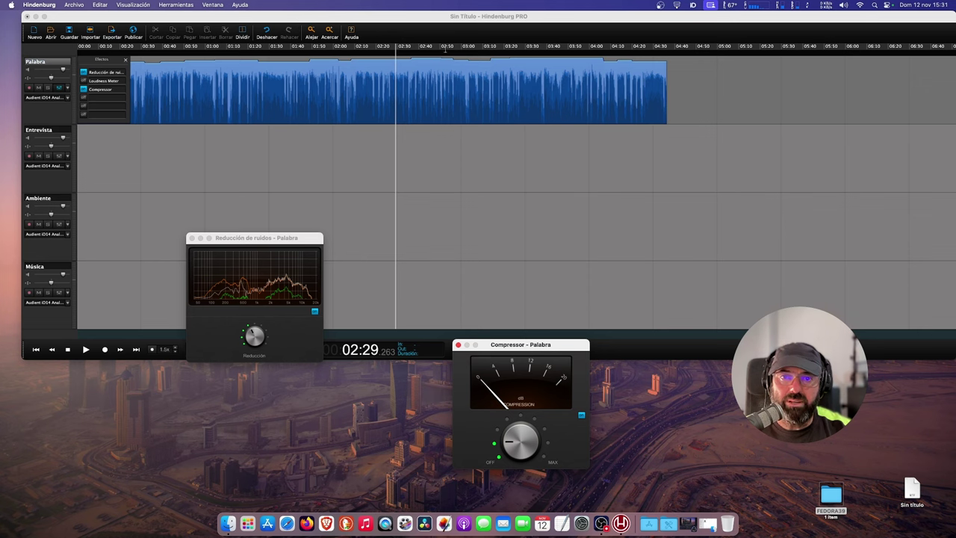
{"action": "left_click", "coordinate": [446, 90]}
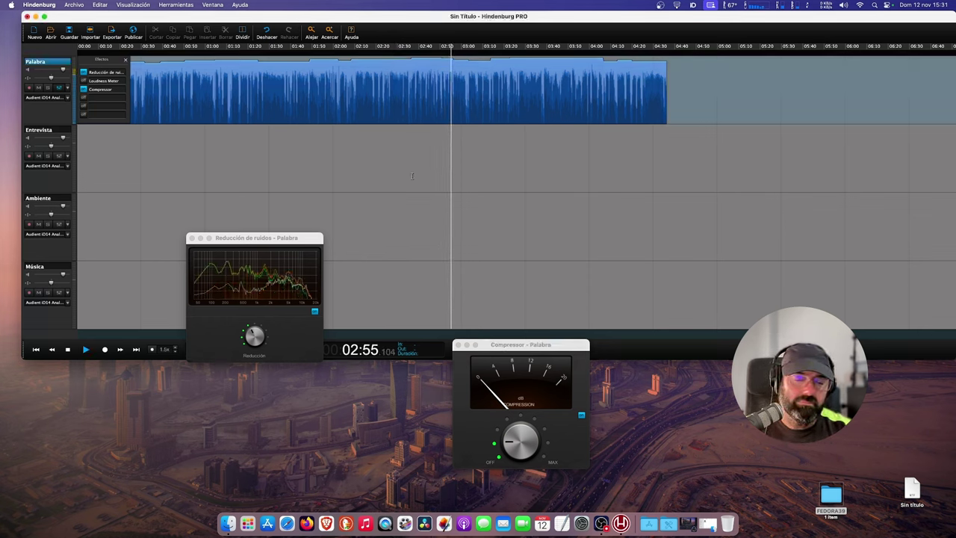
{"action": "left_click", "coordinate": [582, 416]}
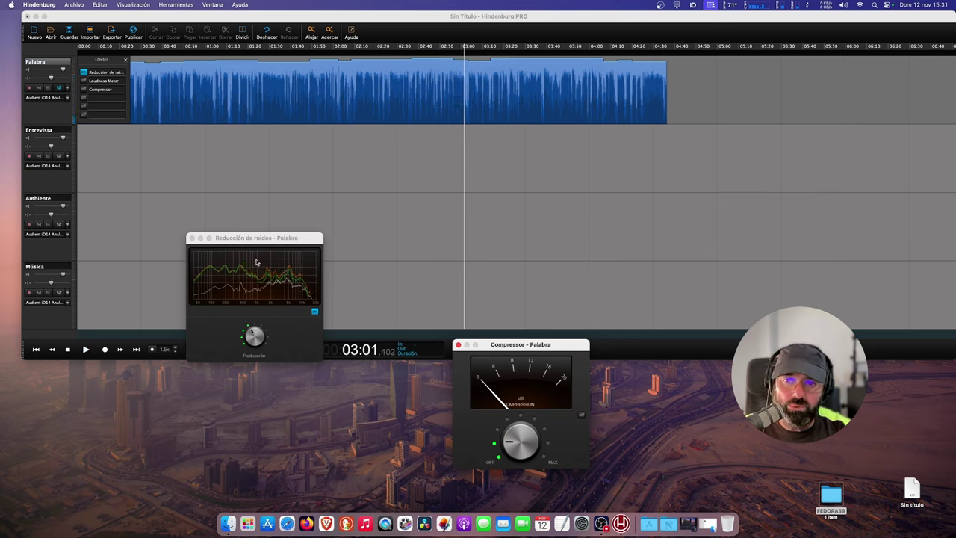
{"action": "left_click_drag", "start_coordinate": [272, 245], "coordinate": [254, 378]}
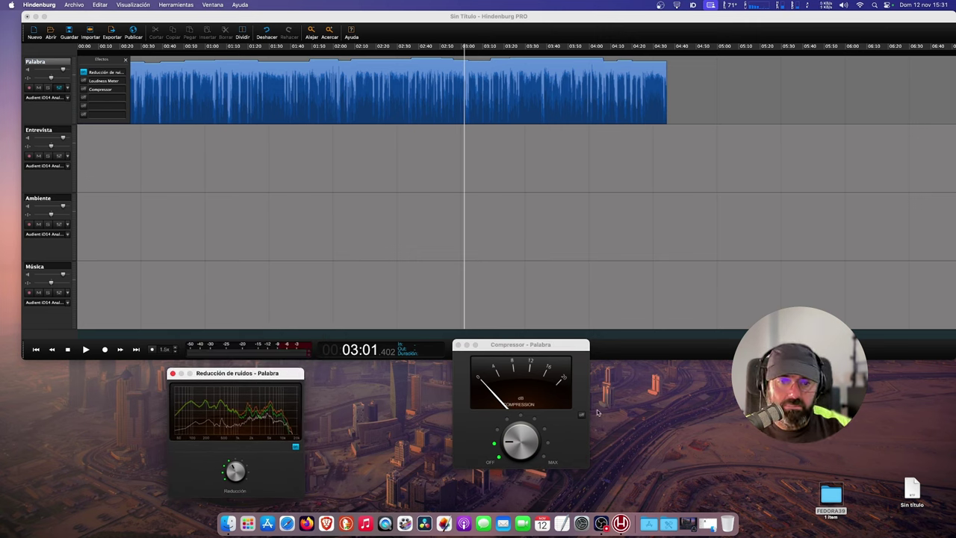
{"action": "left_click", "coordinate": [546, 356]}
{"action": "key", "text": "space"}
{"action": "left_click", "coordinate": [582, 415]}
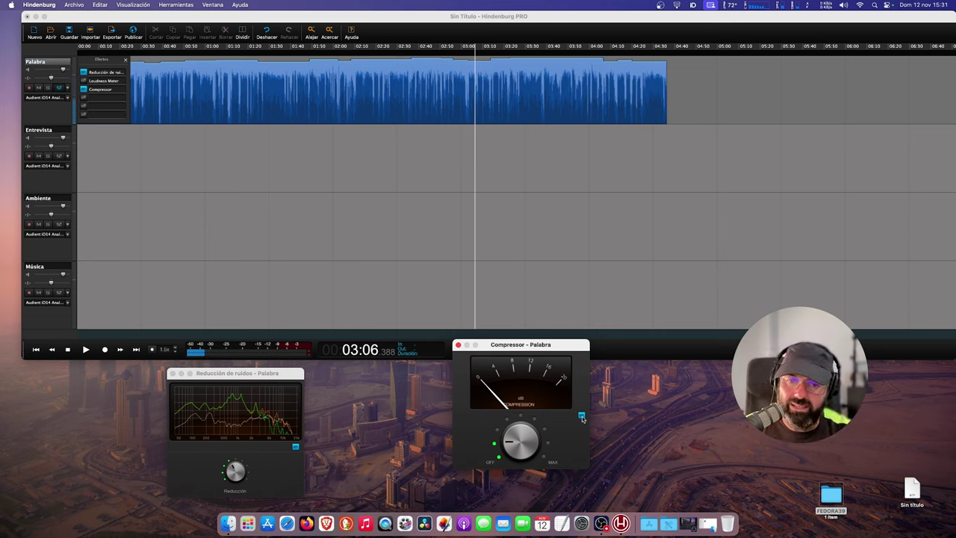
Close the Compressor and noise reduction windows and the Palabra effects panel.
{"action": "left_click", "coordinate": [457, 345]}
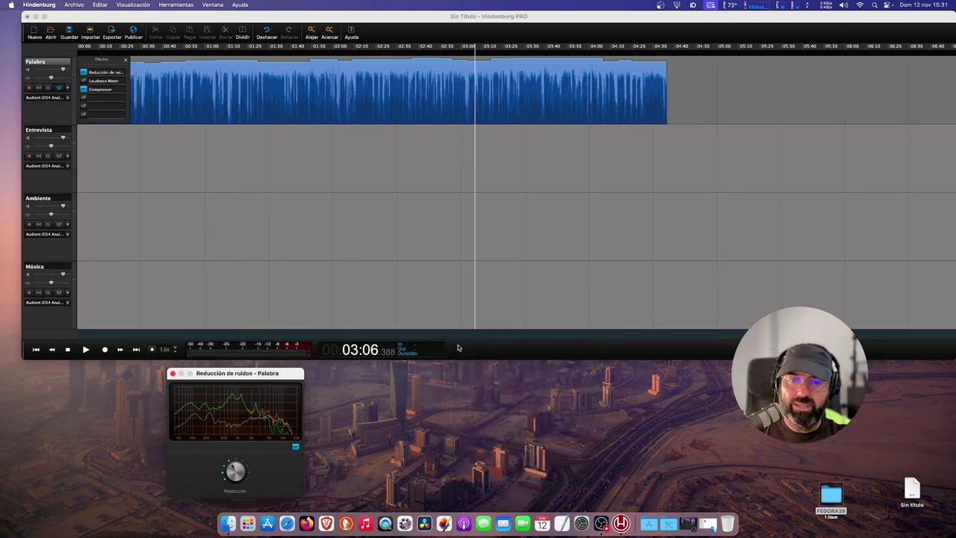
{"action": "left_click", "coordinate": [172, 373]}
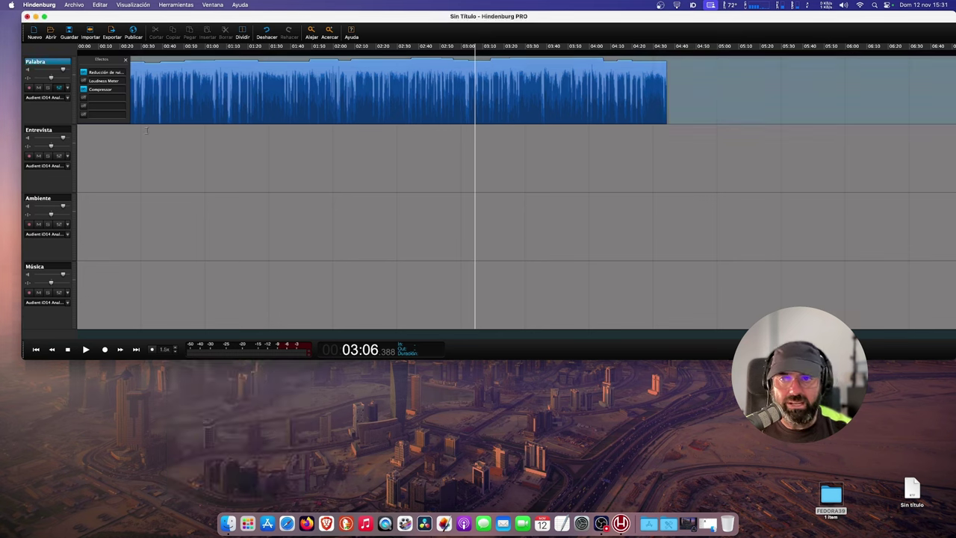
{"action": "left_click", "coordinate": [126, 61]}
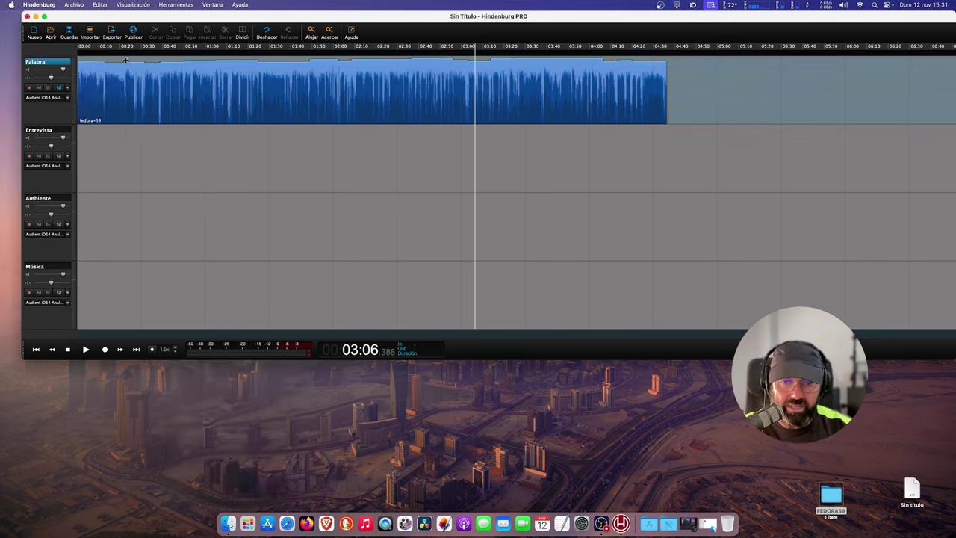
{"action": "left_click", "coordinate": [223, 82]}
{"action": "left_click", "coordinate": [180, 223]}
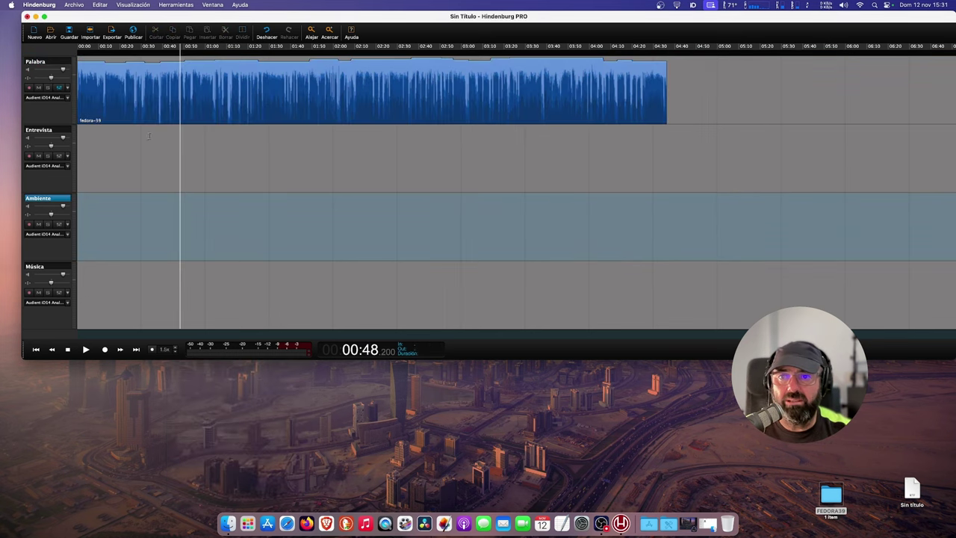
Set up a WAV export named audio-limpio at 48000 Hz, normalised to -16 LUFS.
{"action": "left_click", "coordinate": [78, 5]}
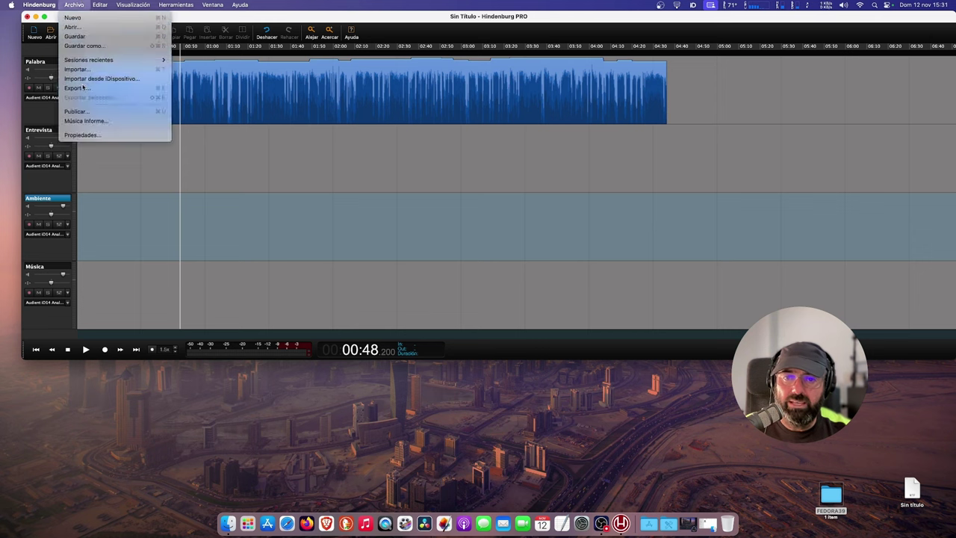
{"action": "left_click", "coordinate": [445, 186]}
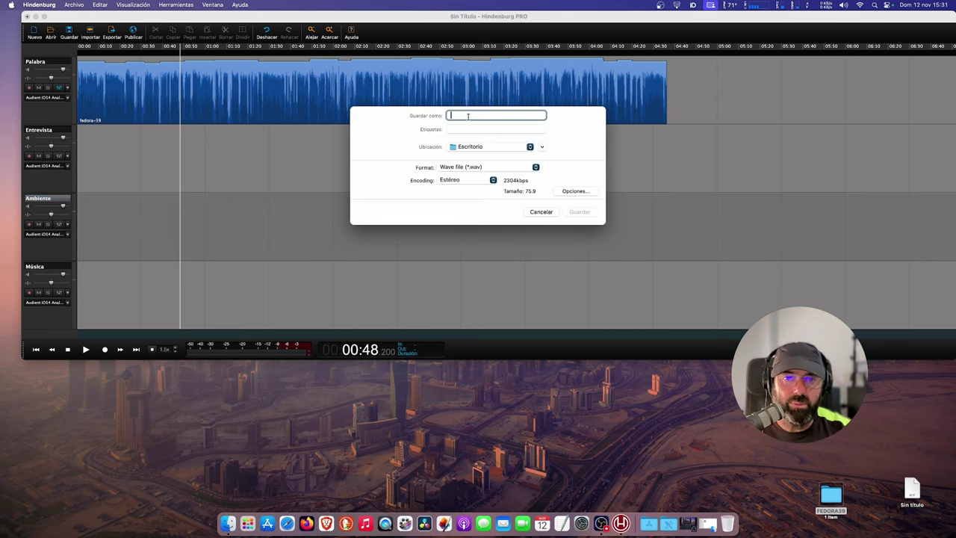
{"action": "type", "text": "audio-limpio"}
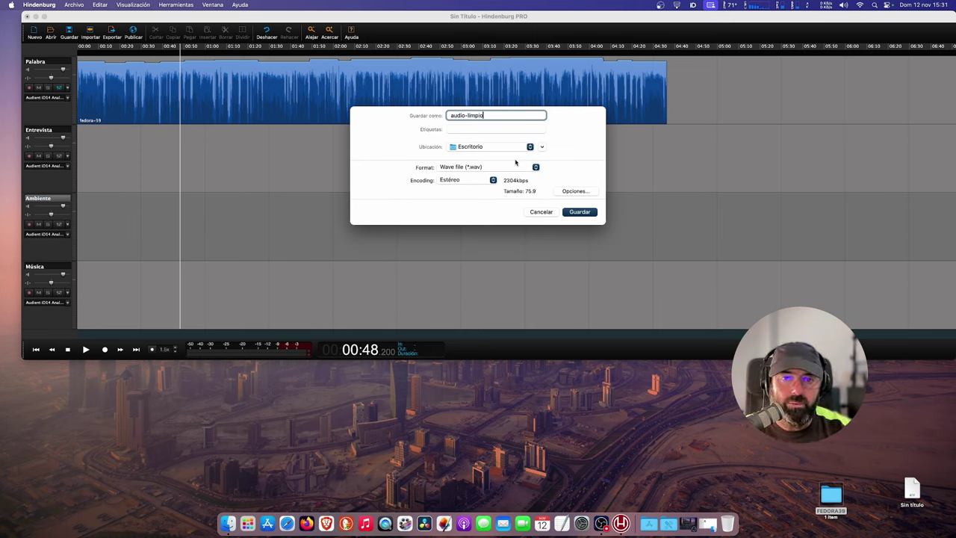
{"action": "left_click", "coordinate": [576, 191]}
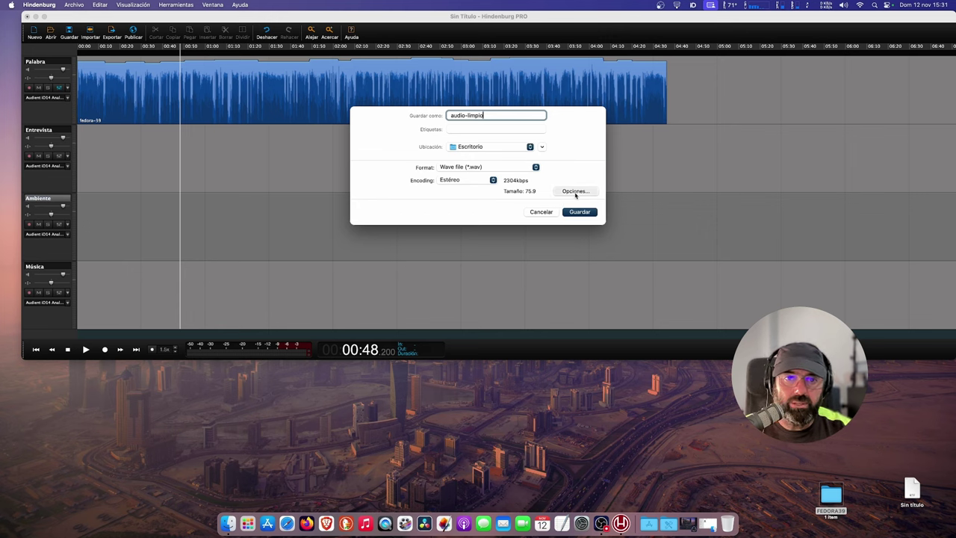
{"action": "left_click", "coordinate": [516, 154]}
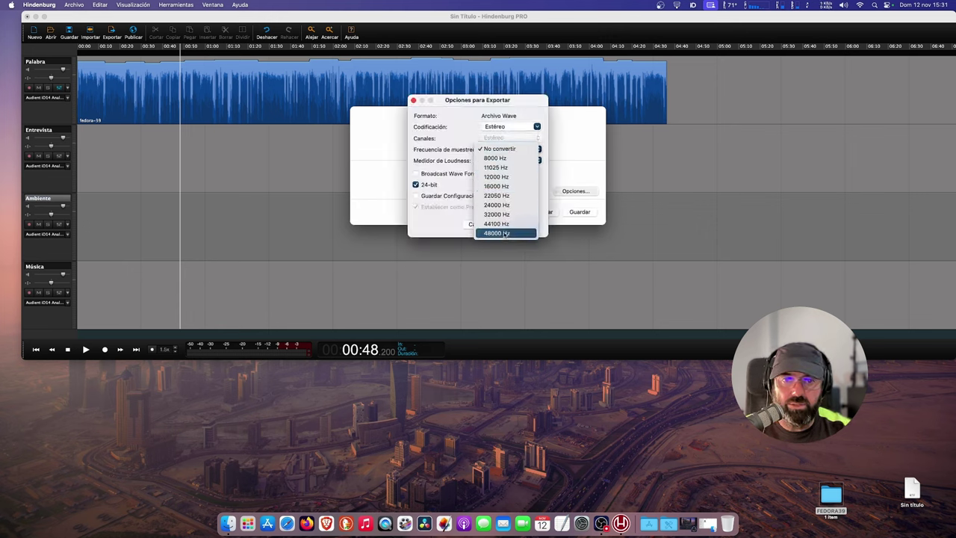
{"action": "left_click", "coordinate": [510, 232]}
{"action": "left_click", "coordinate": [501, 160]}
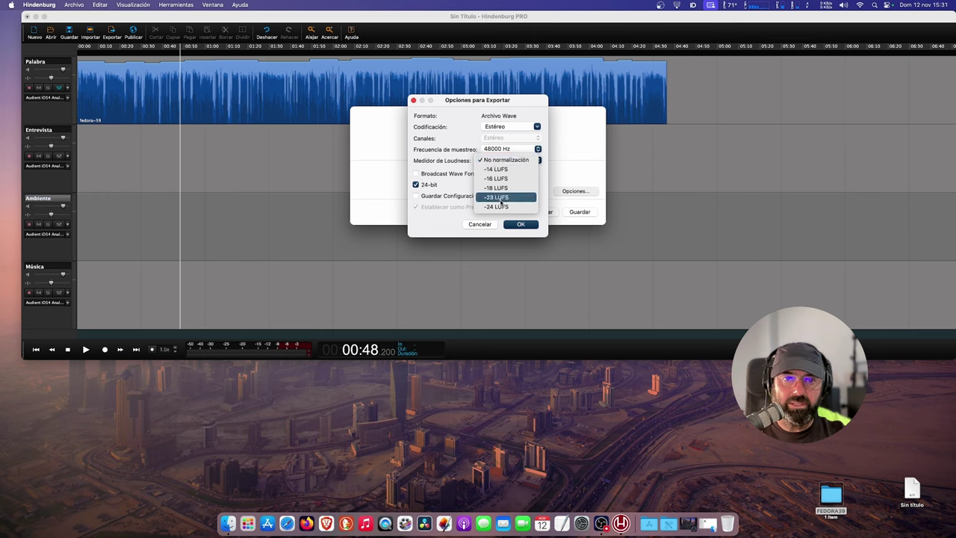
{"action": "left_click", "coordinate": [498, 178]}
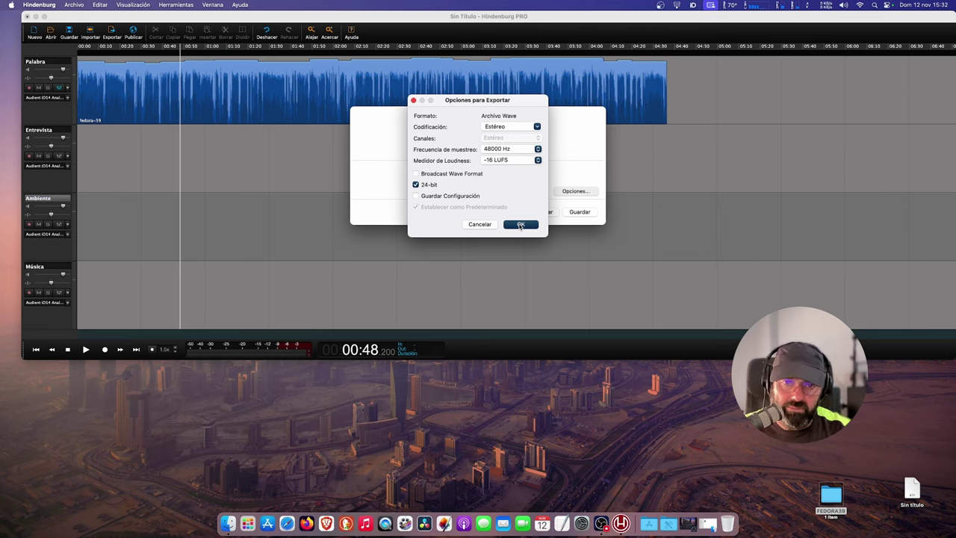
{"action": "left_click", "coordinate": [521, 225]}
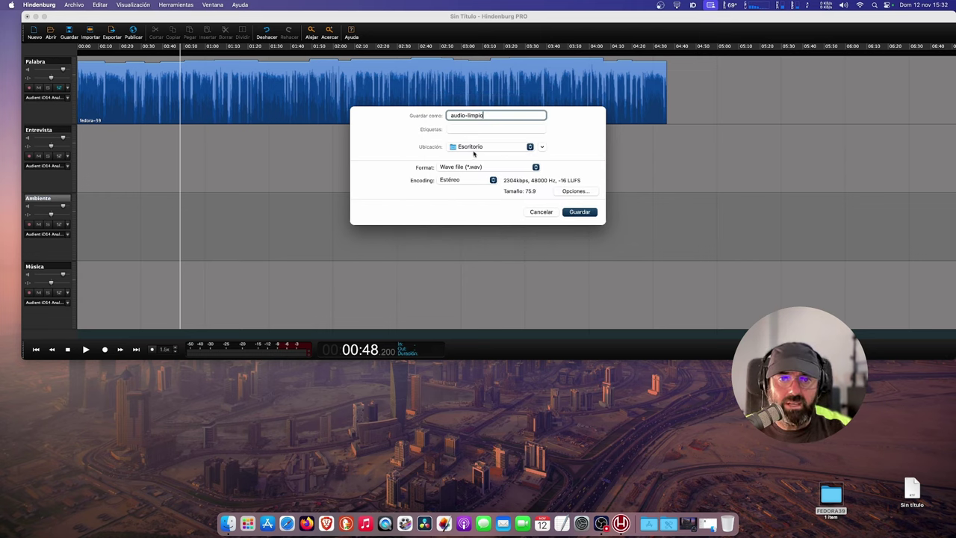
Save audio-limpio.wav to the Escritorio and quit Hindenburg.
{"action": "left_click", "coordinate": [572, 212]}
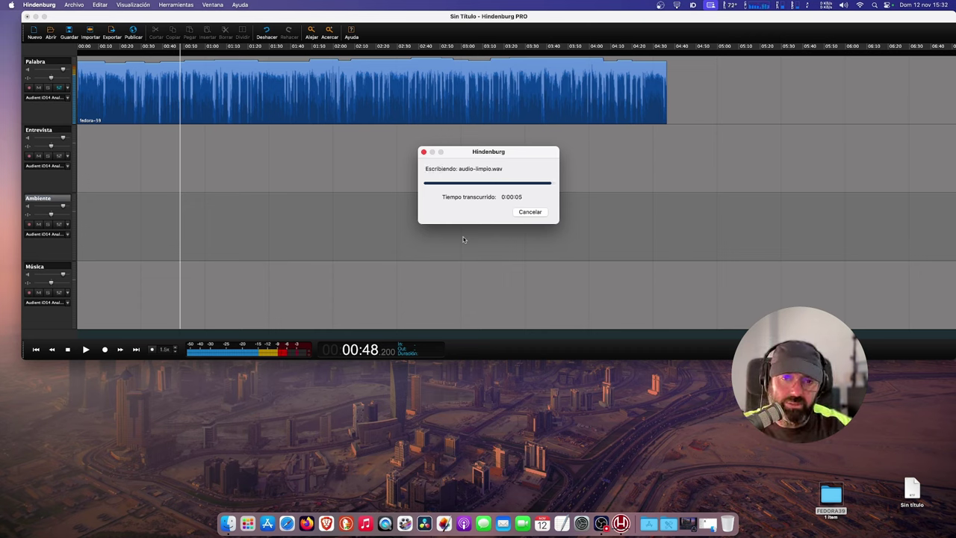
{"action": "left_click", "coordinate": [530, 212]}
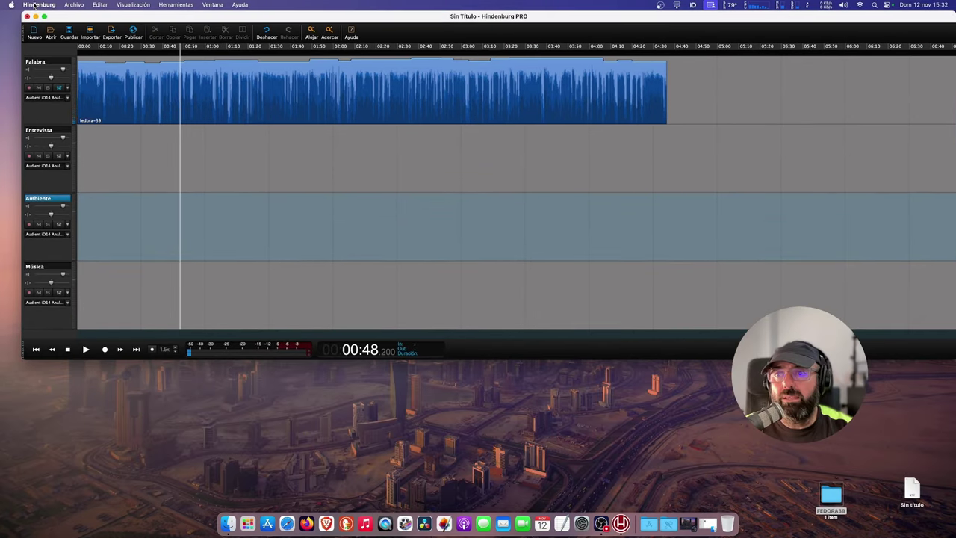
{"action": "left_click", "coordinate": [33, 6]}
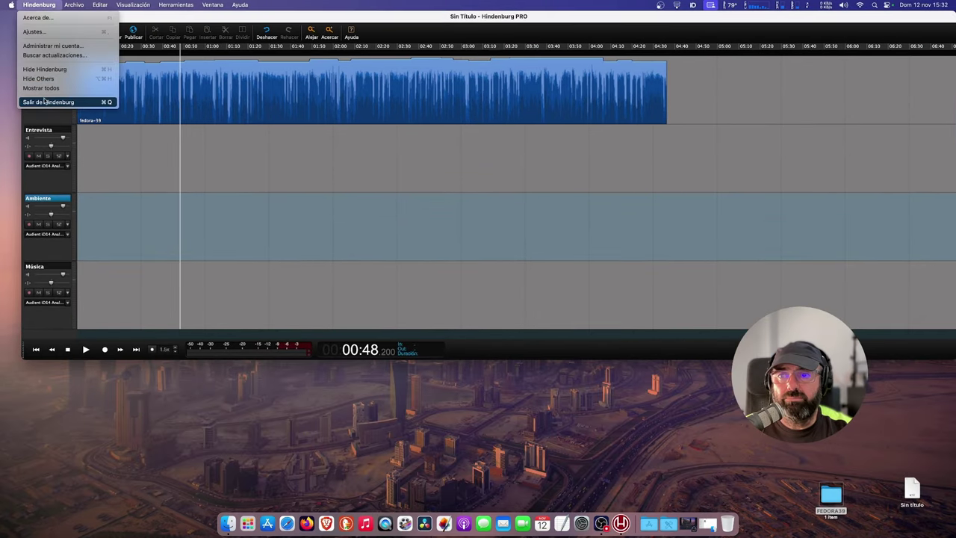
{"action": "left_click", "coordinate": [47, 101]}
Move audio-limpio.wav from the desktop into the FEDORA39 folder window.
{"action": "left_click", "coordinate": [493, 200]}
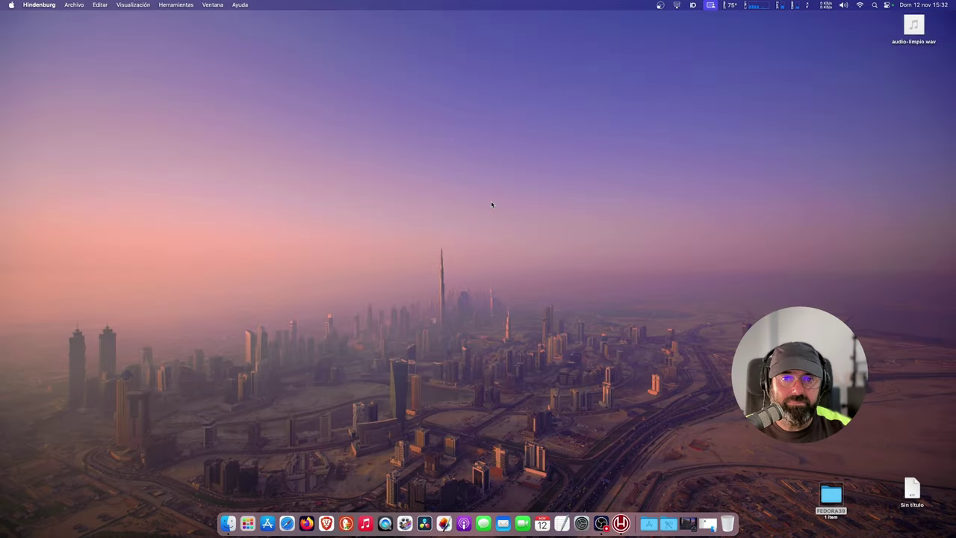
{"action": "left_click_drag", "start_coordinate": [913, 26], "coordinate": [884, 274]}
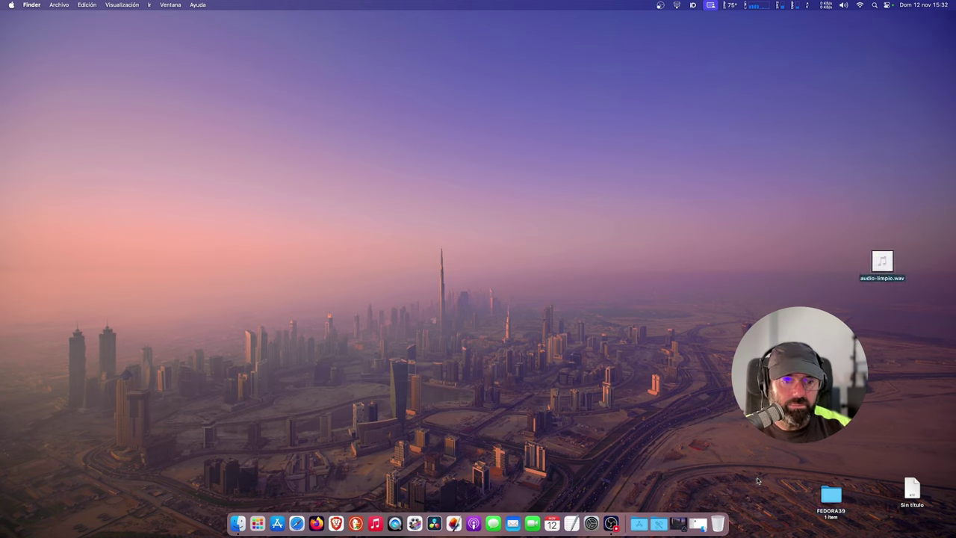
{"action": "left_click", "coordinate": [824, 502]}
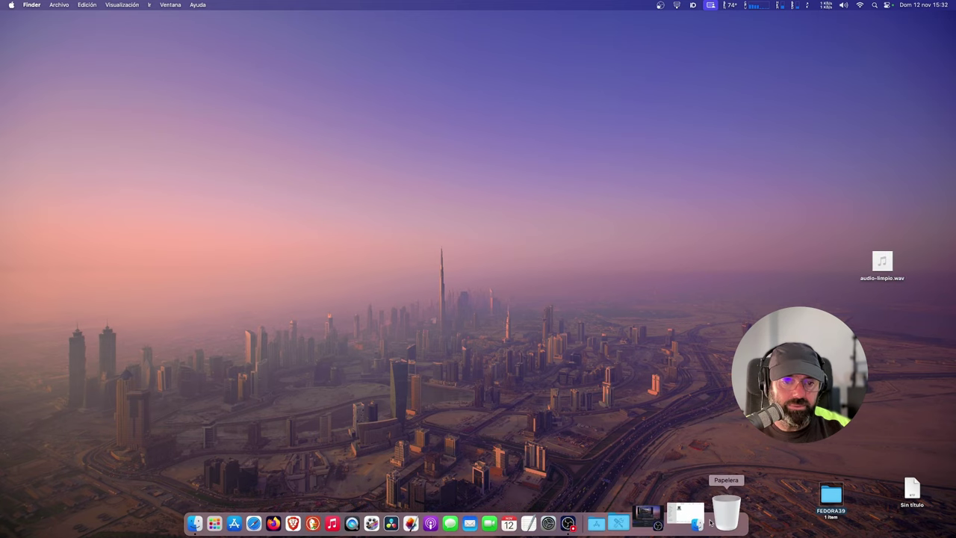
{"action": "left_click", "coordinate": [697, 523]}
{"action": "mouse_move", "coordinate": [881, 263]}
{"action": "left_mouse_down"}
{"action": "mouse_move", "coordinate": [736, 366]}
{"action": "mouse_move", "coordinate": [422, 352]}
{"action": "left_mouse_up"}
{"action": "left_click_drag", "start_coordinate": [336, 313], "coordinate": [105, 77]}
Quick Look the fedora-39.mp4 video, previewing it twice.
{"action": "left_click", "coordinate": [182, 163]}
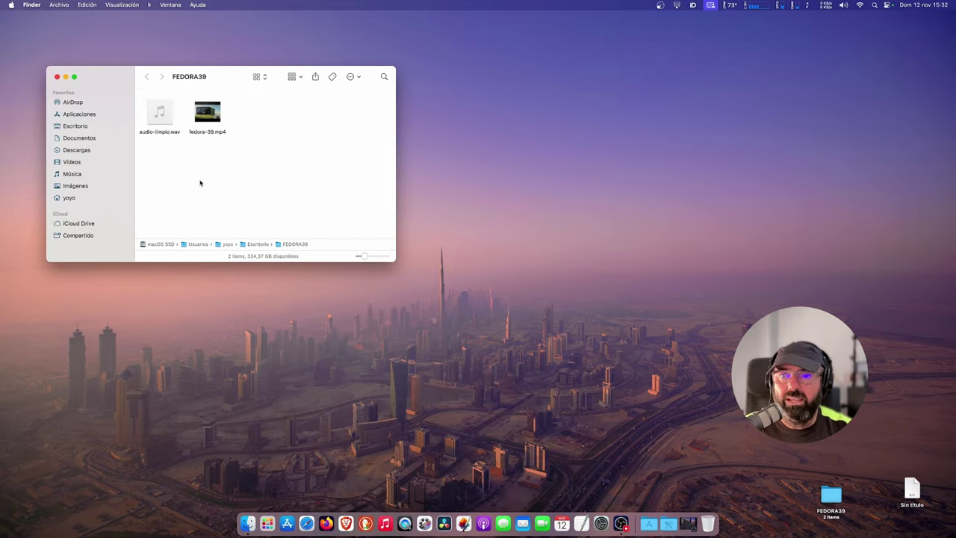
{"action": "left_click", "coordinate": [215, 133]}
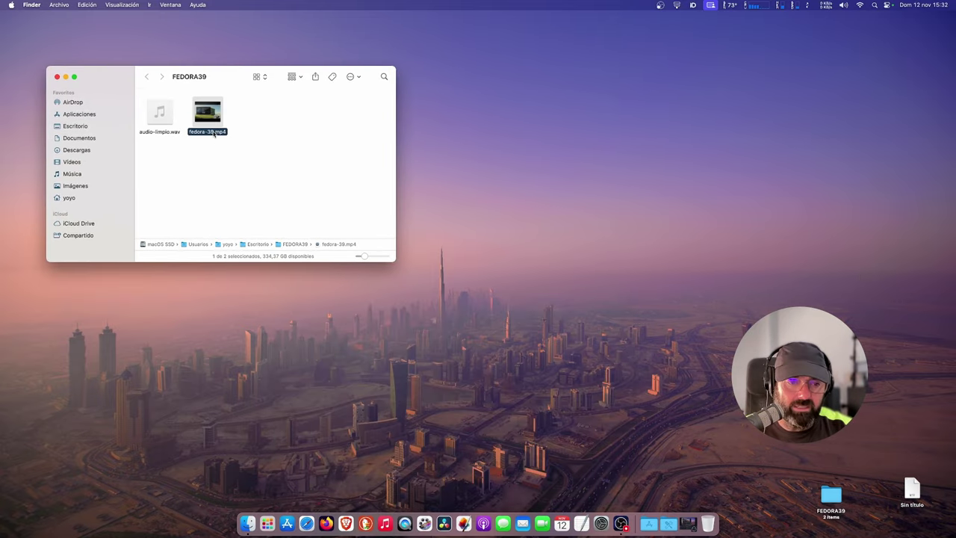
{"action": "key", "text": "space"}
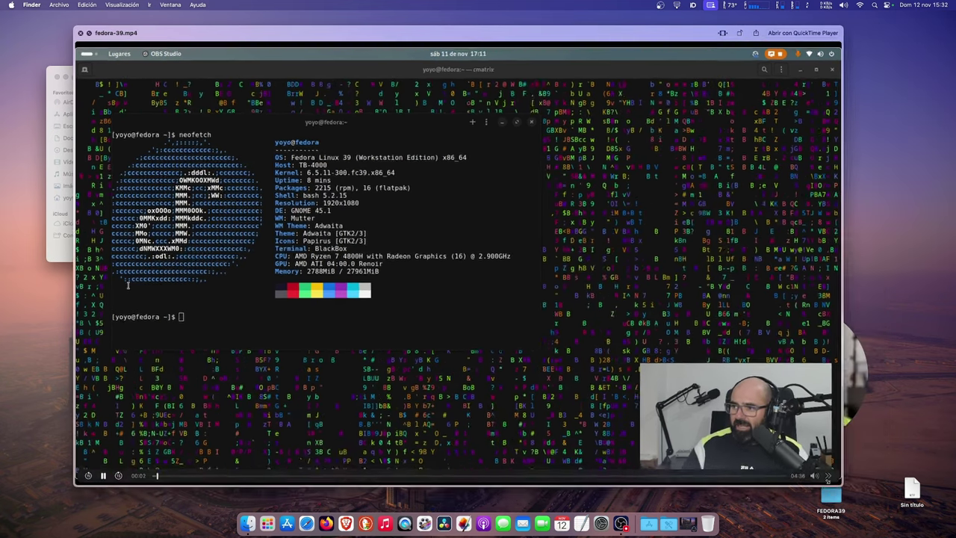
{"action": "left_click_drag", "start_coordinate": [827, 481], "coordinate": [652, 427]}
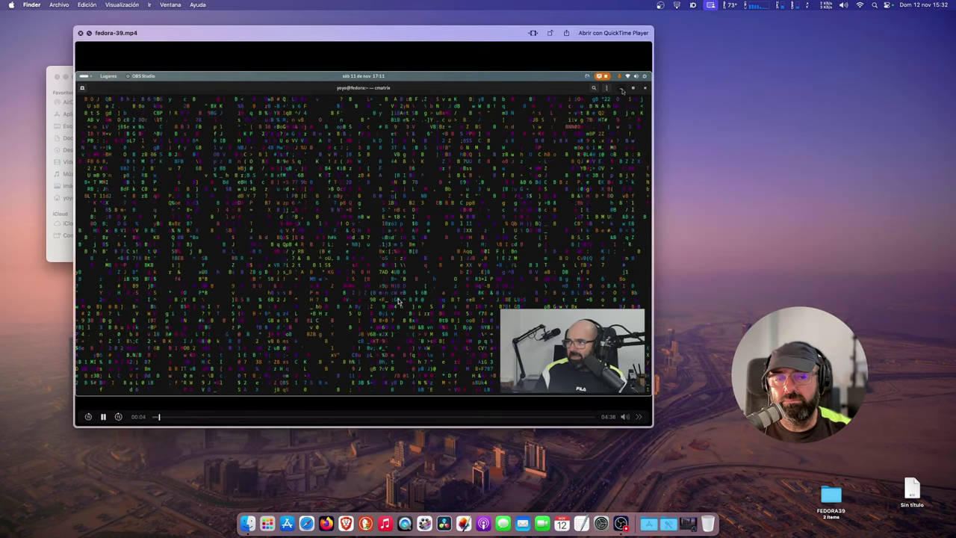
{"action": "key", "text": "space"}
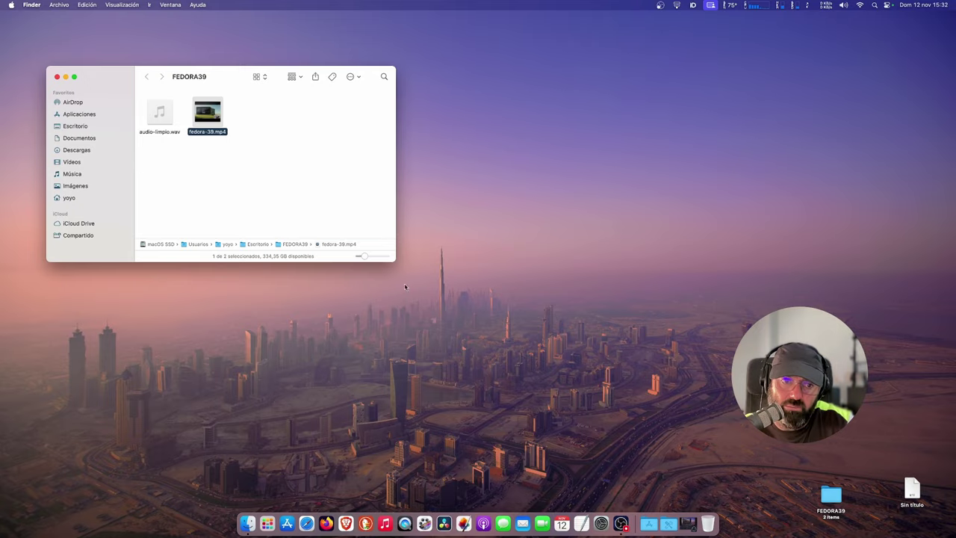
{"action": "mouse_move", "coordinate": [221, 126]}
{"action": "key", "text": "space"}
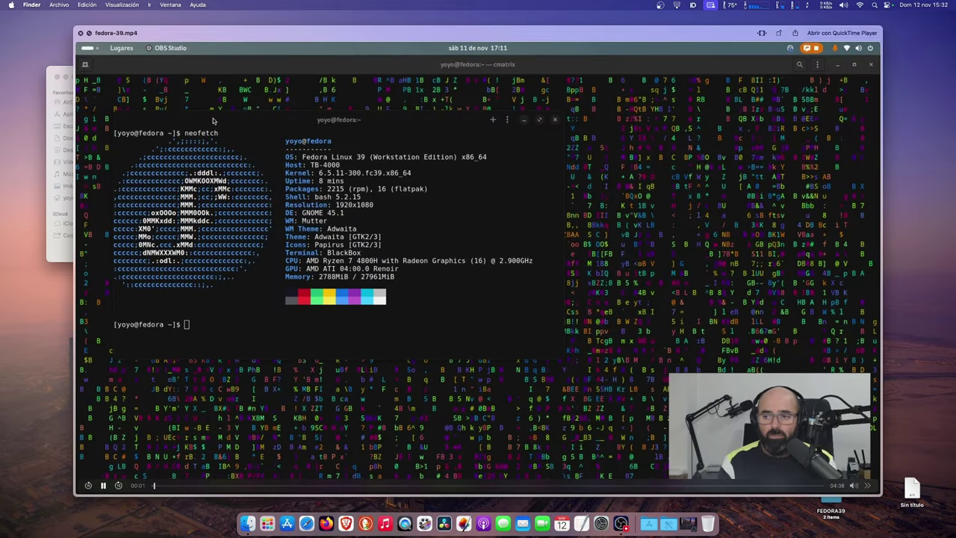
{"action": "key", "text": "space"}
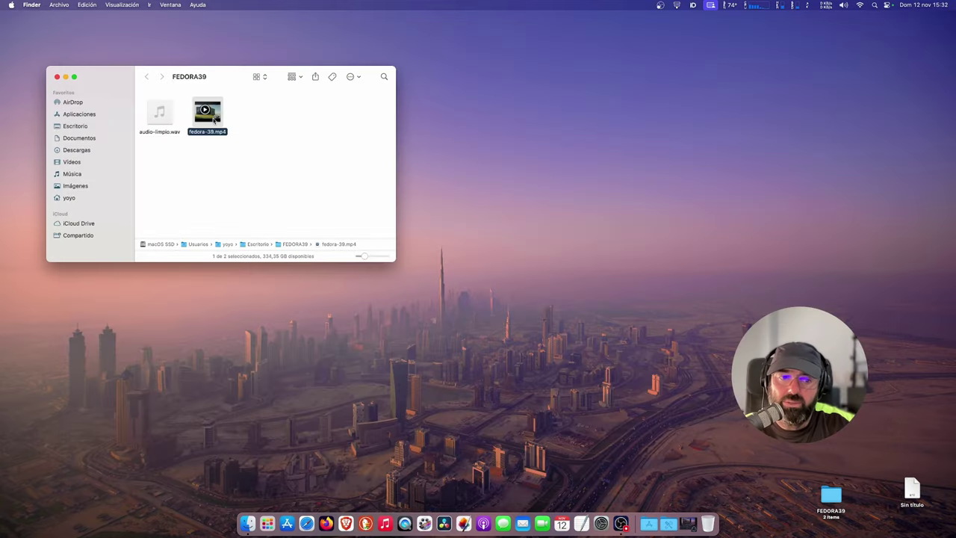
Quick Look audio-limpio.wav to check the 4:36 recording.
{"action": "left_click", "coordinate": [165, 121]}
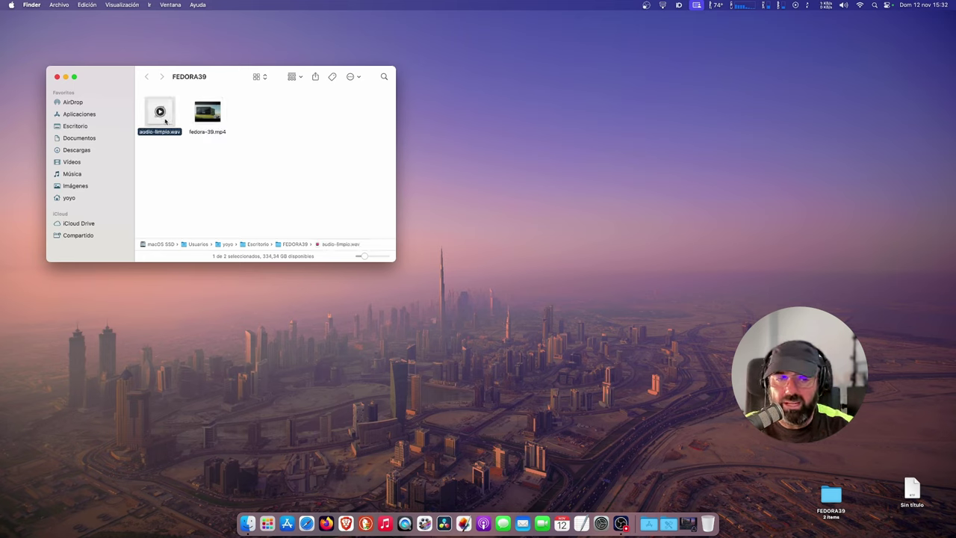
{"action": "key", "text": "space"}
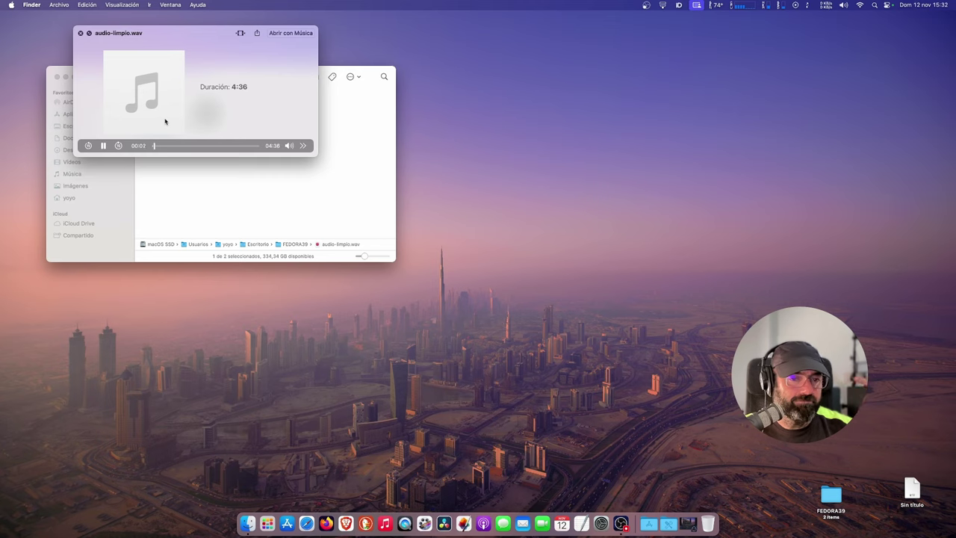
{"action": "key", "text": "space"}
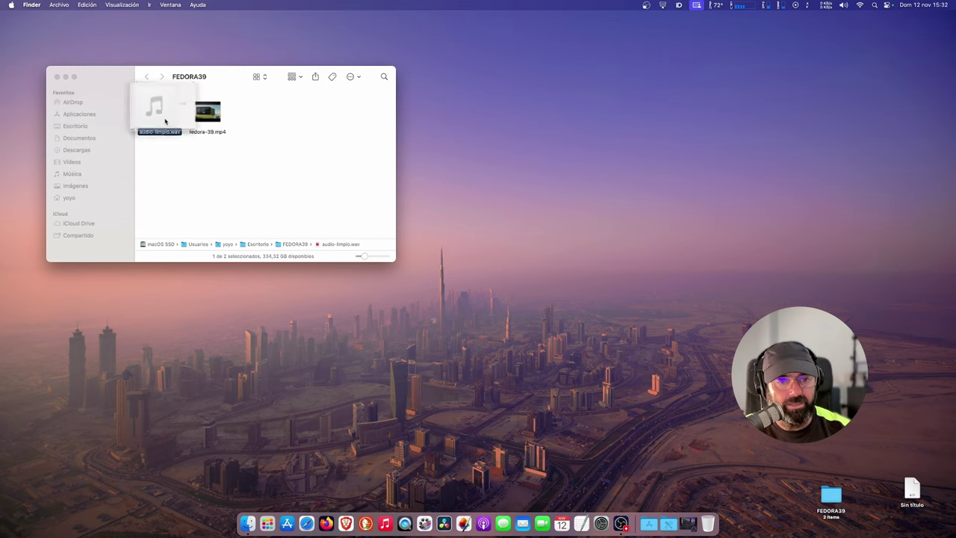
Launch DaVinci Resolve and open the Youtube 1080p project from Project Manager.
{"action": "left_click", "coordinate": [66, 77]}
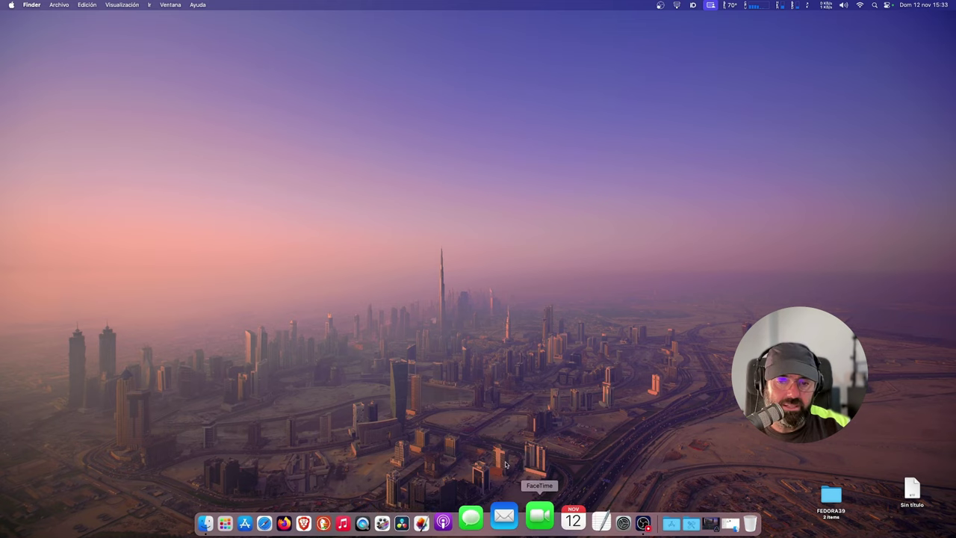
{"action": "left_click", "coordinate": [433, 515]}
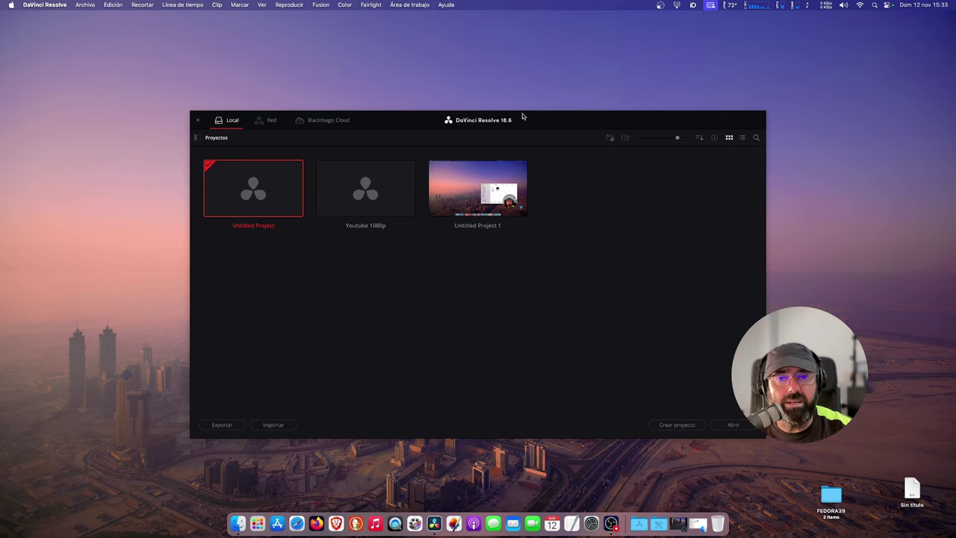
{"action": "left_click_drag", "start_coordinate": [523, 117], "coordinate": [411, 62]}
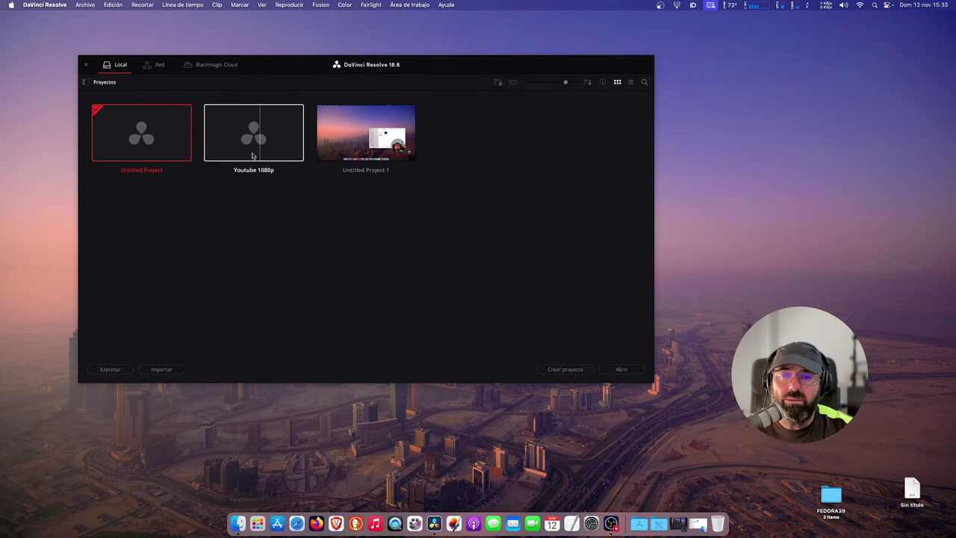
{"action": "left_click", "coordinate": [243, 148]}
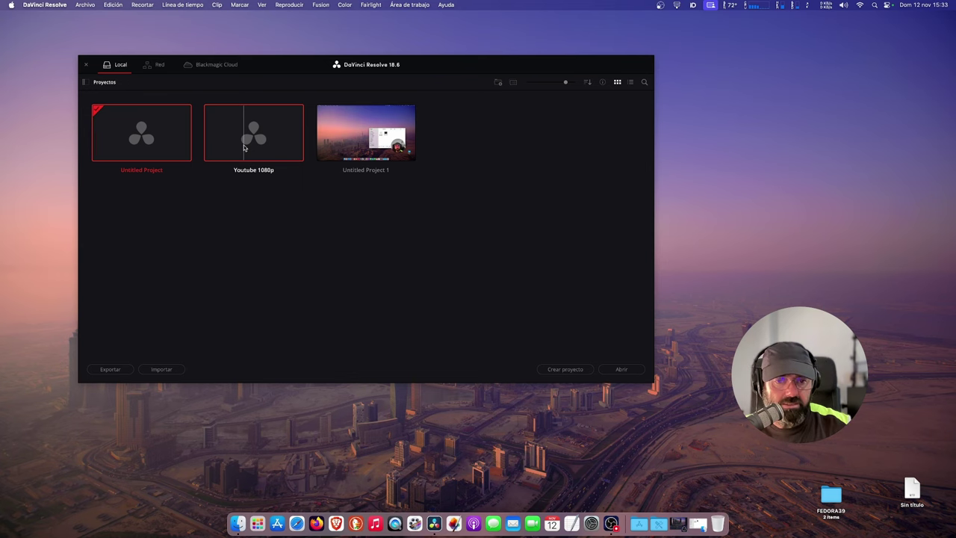
{"action": "left_click", "coordinate": [614, 372]}
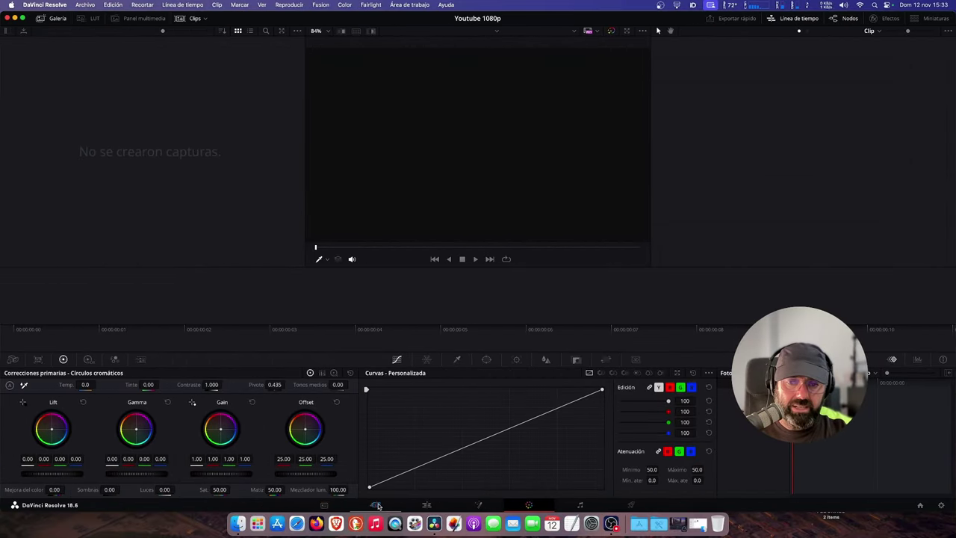
Switch to the Edit page and bring up the project settings.
{"action": "left_click", "coordinate": [378, 506]}
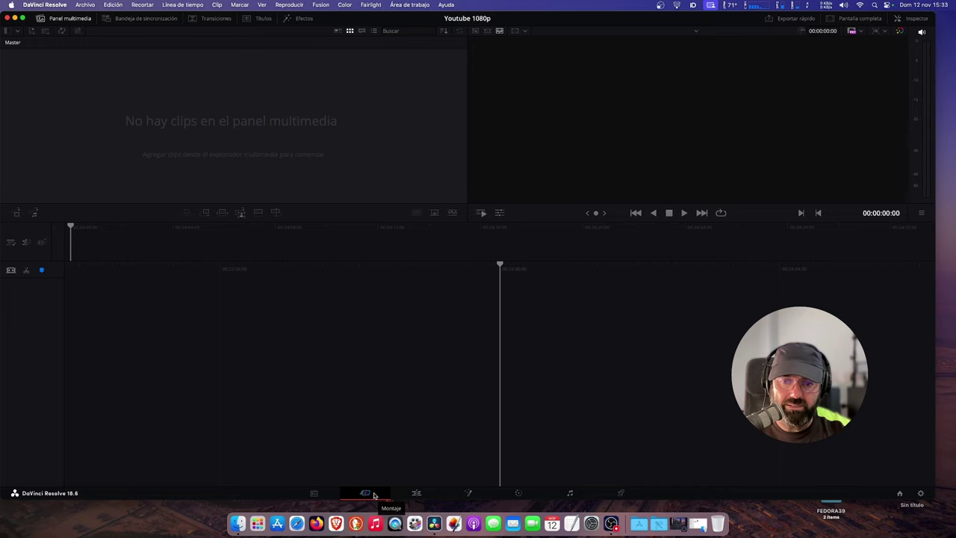
{"action": "left_click_drag", "start_coordinate": [843, 385], "coordinate": [786, 395]}
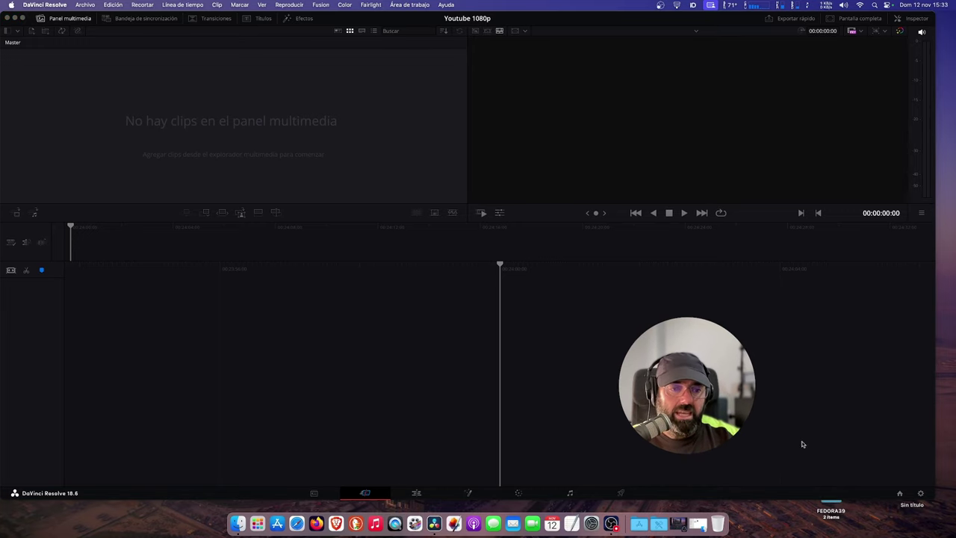
{"action": "left_click", "coordinate": [920, 493]}
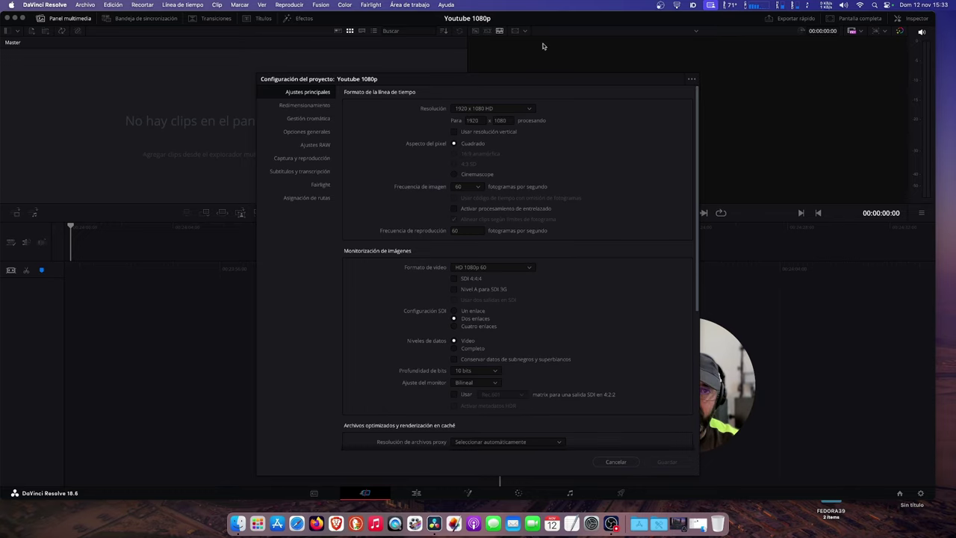
Move the Project Settings dialog up-left and show its Gestión cromática section.
{"action": "left_click_drag", "start_coordinate": [540, 77], "coordinate": [430, 66]}
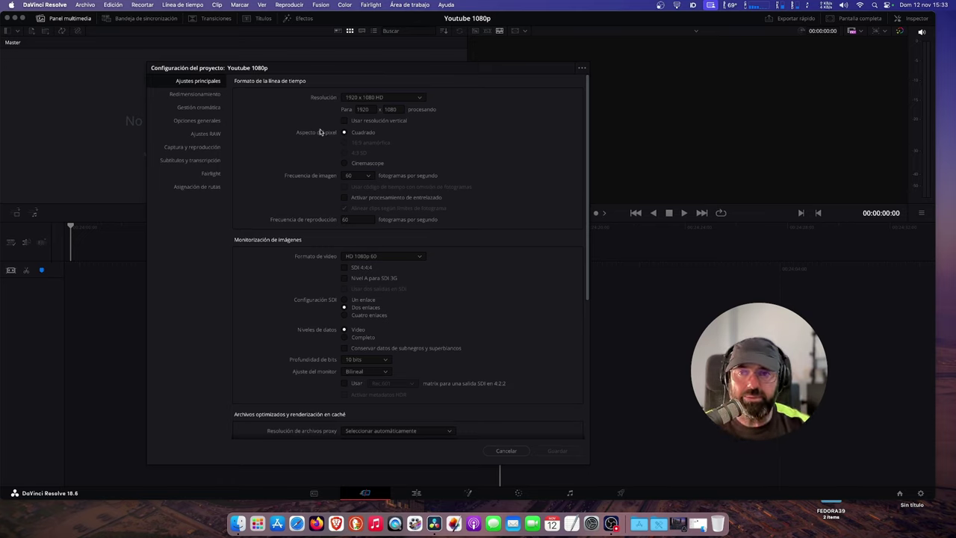
{"action": "left_click", "coordinate": [209, 108]}
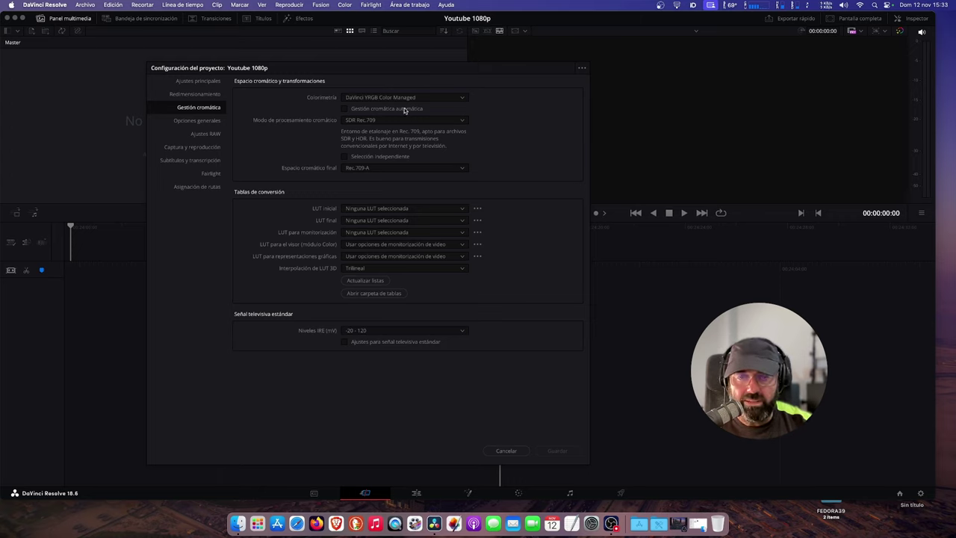
Keep DaVinci YRGB Color Managed and Rec.709-A as colour settings and cancel the dialog.
{"action": "left_click", "coordinate": [404, 98]}
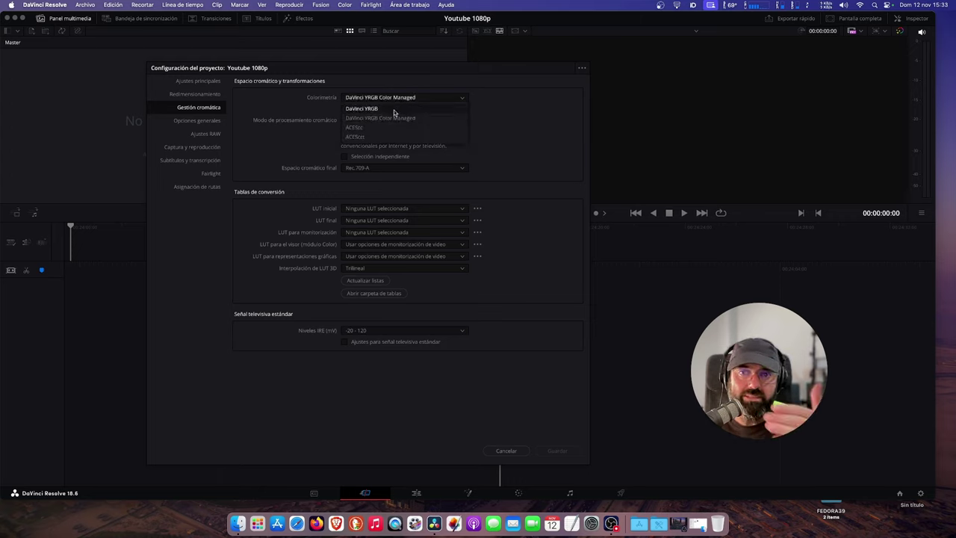
{"action": "left_click", "coordinate": [394, 114]}
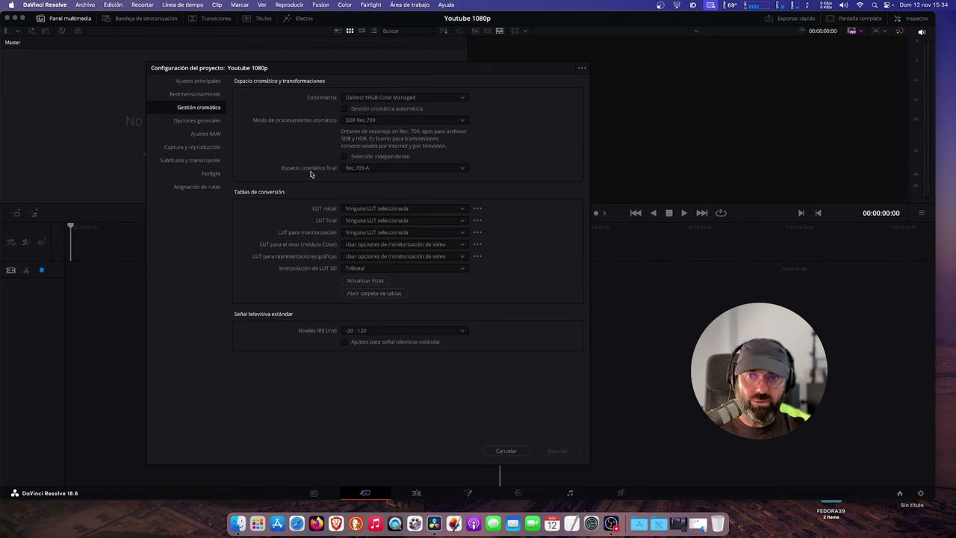
{"action": "left_click", "coordinate": [377, 172]}
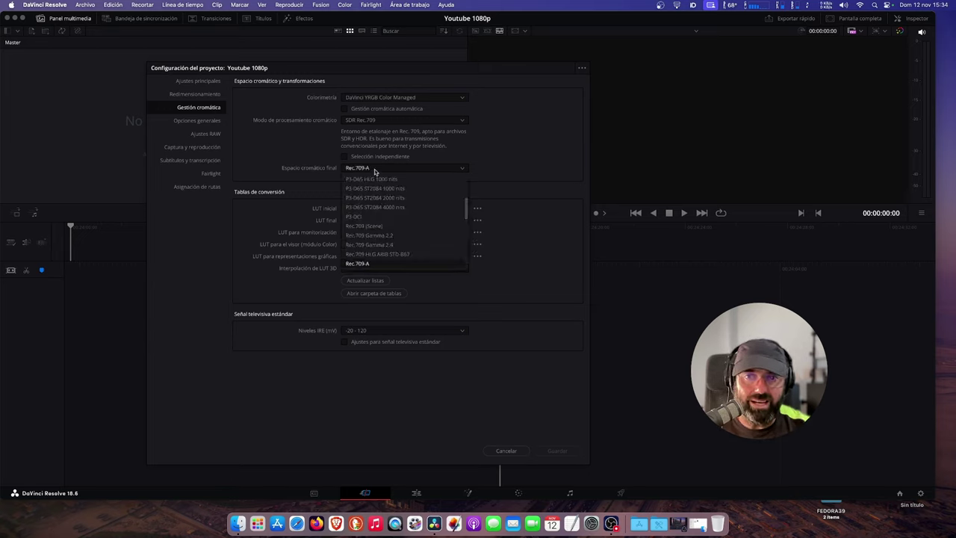
{"action": "left_click", "coordinate": [537, 146]}
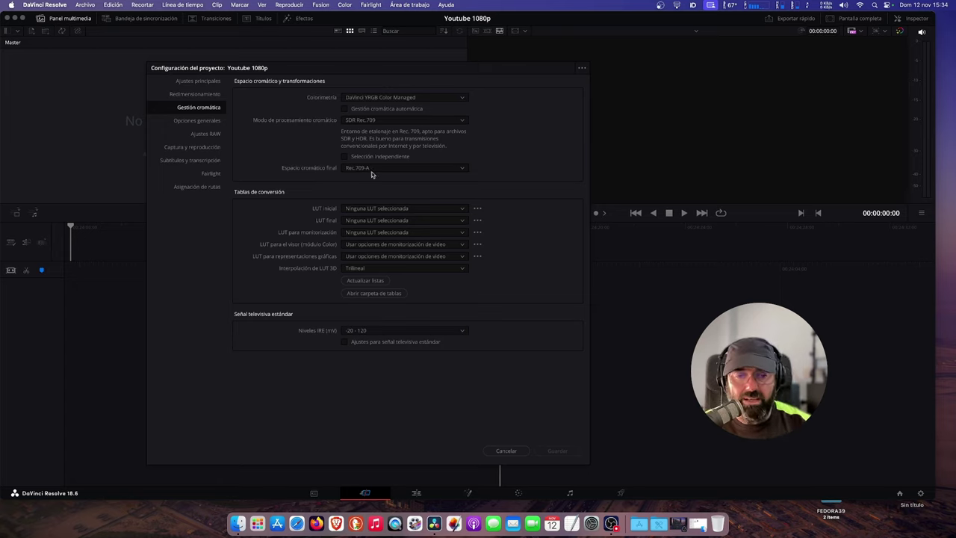
{"action": "left_click", "coordinate": [506, 451]}
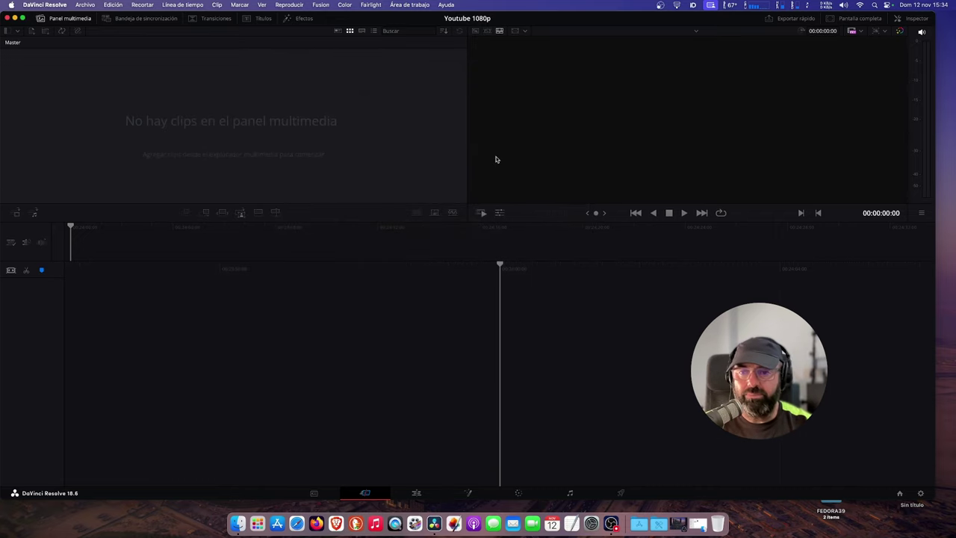
Open the FEDORA39 folder and add fedora-39.mp4 to the Media Pool.
{"action": "mouse_move", "coordinate": [1, 4]}
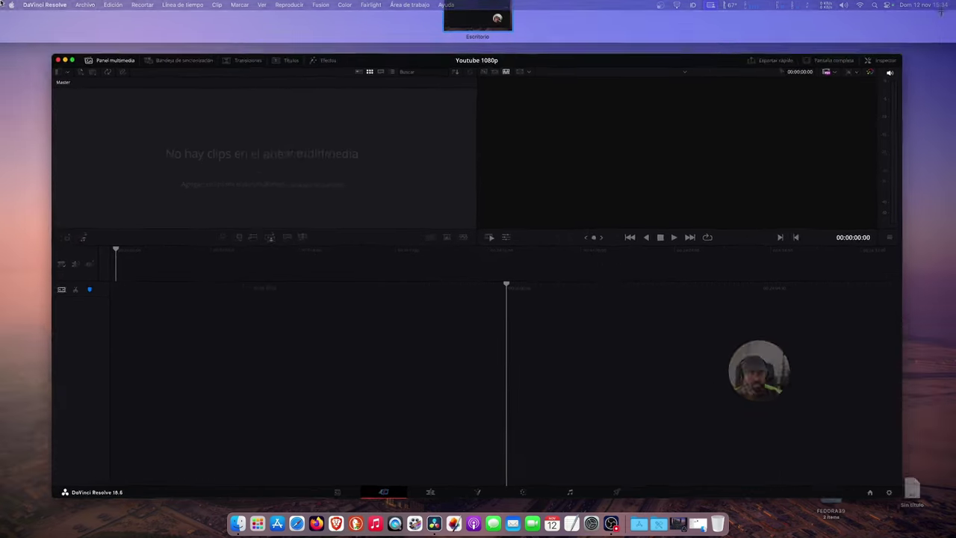
{"action": "left_click", "coordinate": [694, 523]}
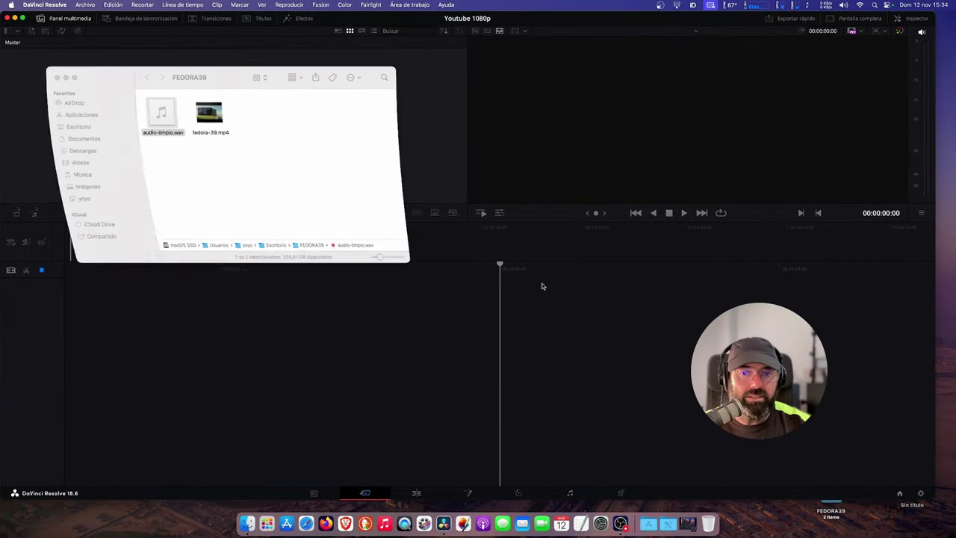
{"action": "left_click_drag", "start_coordinate": [131, 79], "coordinate": [479, 223]}
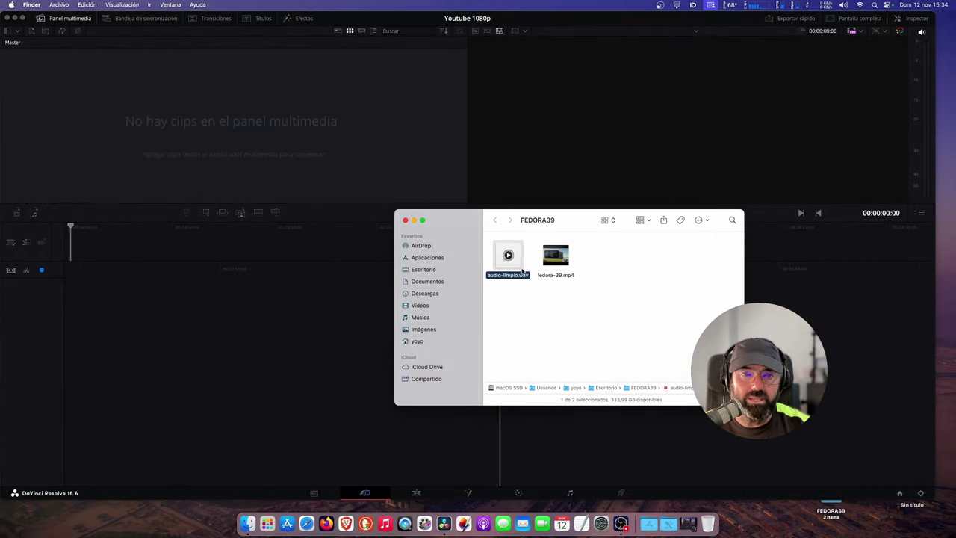
{"action": "left_click", "coordinate": [559, 262]}
{"action": "left_click_drag", "start_coordinate": [559, 262], "coordinate": [295, 151]}
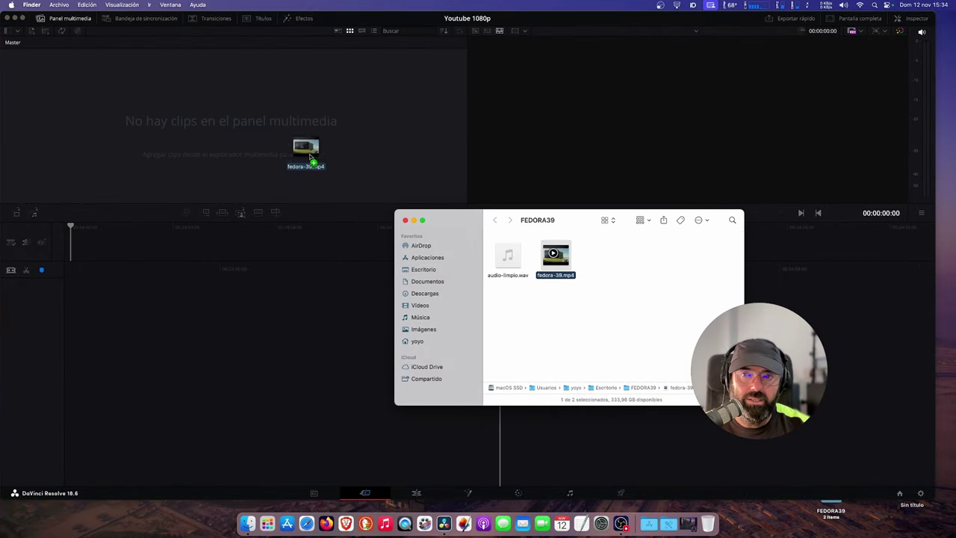
Add audio-limpio.wav to the Media Pool and switch to the Edit page.
{"action": "left_click", "coordinate": [546, 308]}
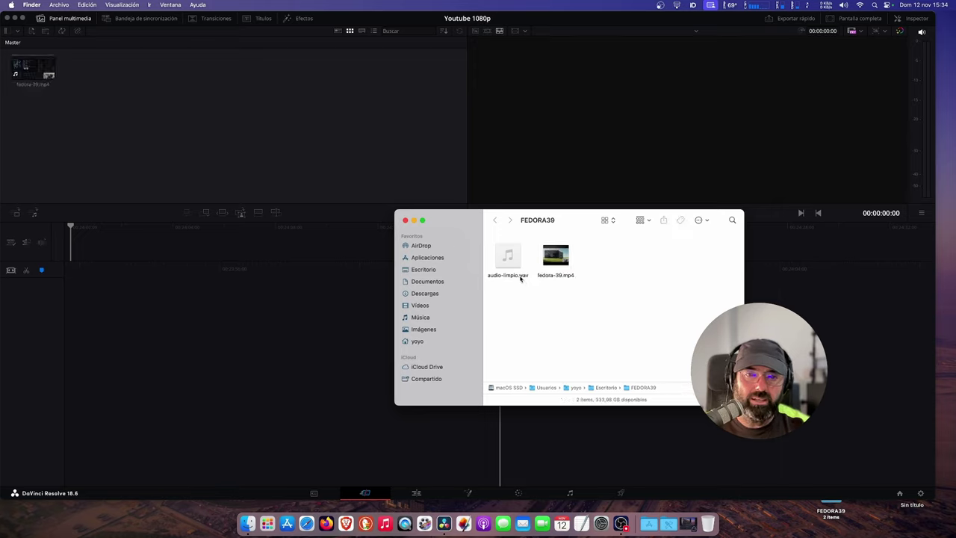
{"action": "left_click_drag", "start_coordinate": [511, 263], "coordinate": [334, 149]}
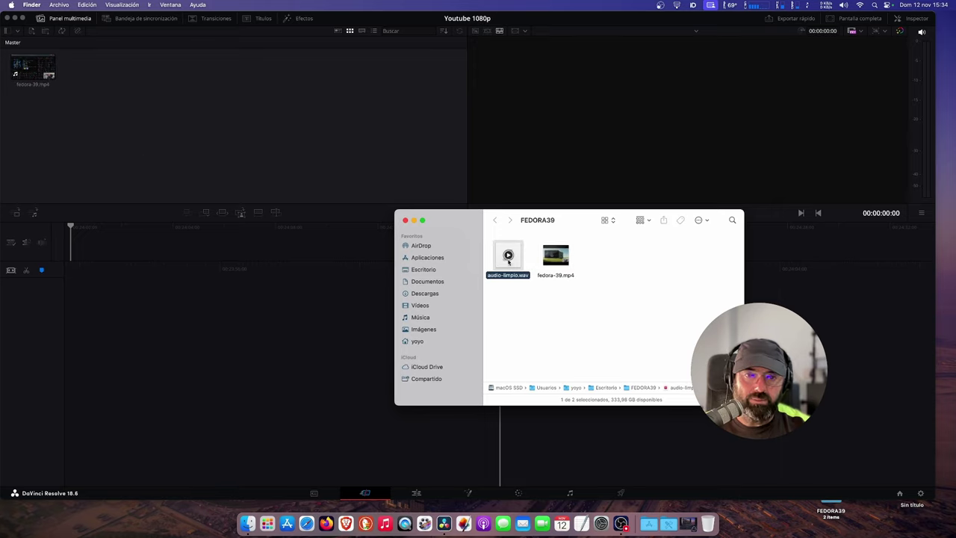
{"action": "left_click", "coordinate": [327, 138]}
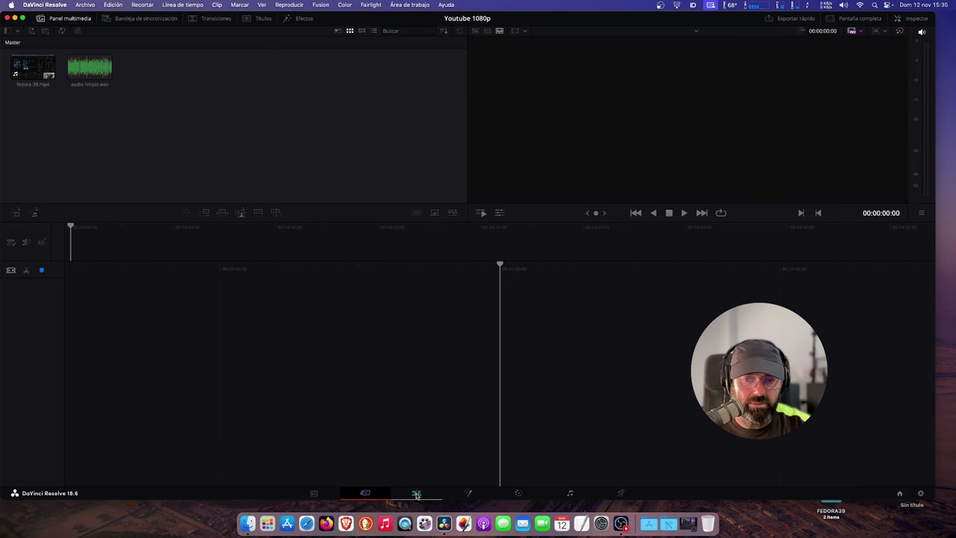
{"action": "left_click", "coordinate": [417, 494]}
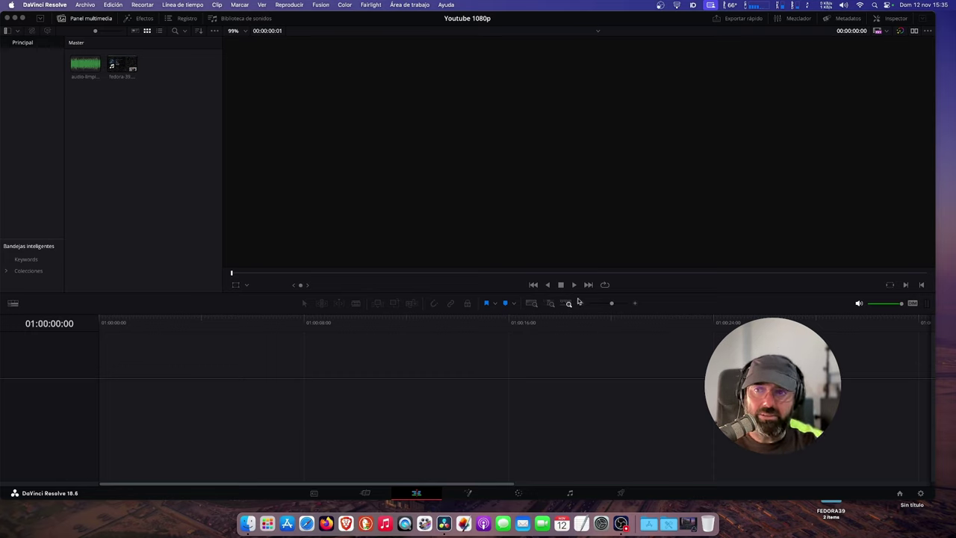
Build Timeline 1 from fedora-39.mp4 and place audio-limpio.wav on Audio 2, nudging it.
{"action": "mouse_move", "coordinate": [120, 67]}
{"action": "left_mouse_down"}
{"action": "mouse_move", "coordinate": [122, 288]}
{"action": "mouse_move", "coordinate": [264, 402]}
{"action": "left_mouse_up"}
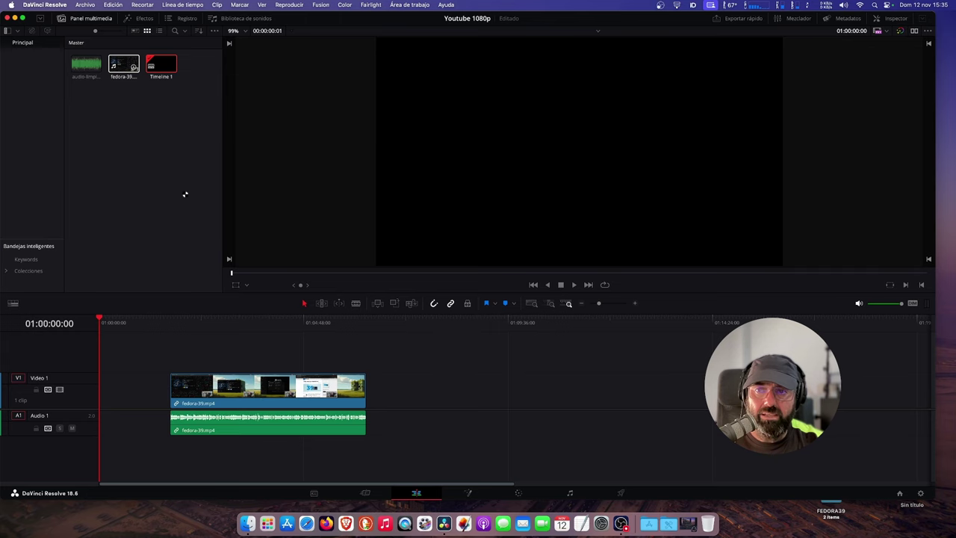
{"action": "left_click", "coordinate": [146, 153]}
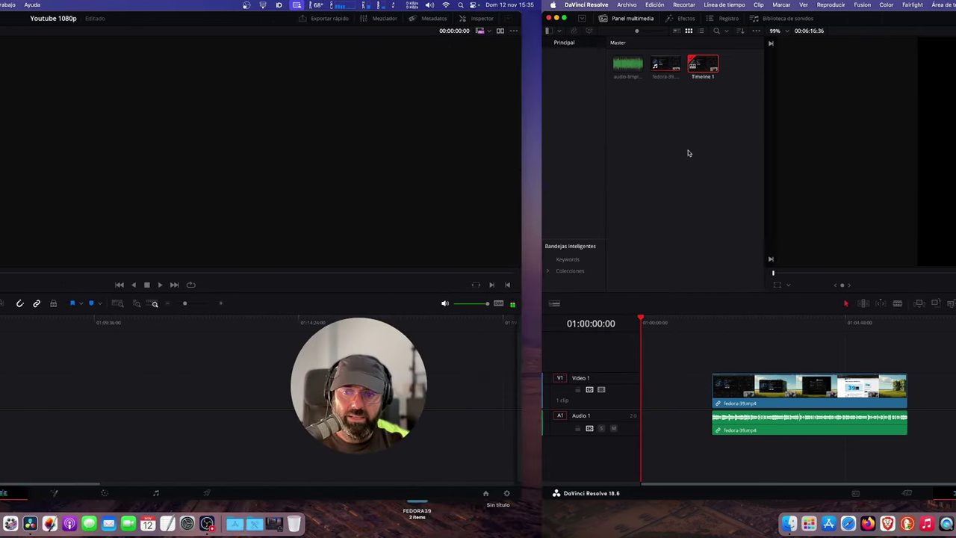
{"action": "mouse_move", "coordinate": [86, 66]}
{"action": "left_mouse_down"}
{"action": "mouse_move", "coordinate": [219, 455]}
{"action": "mouse_move", "coordinate": [251, 454]}
{"action": "mouse_move", "coordinate": [221, 454]}
{"action": "left_mouse_up"}
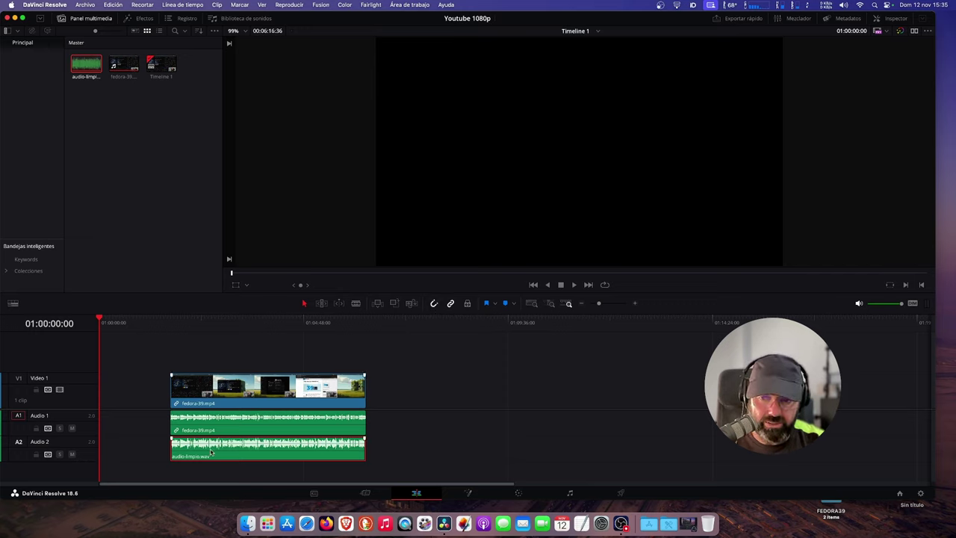
{"action": "left_click_drag", "start_coordinate": [234, 450], "coordinate": [228, 452]}
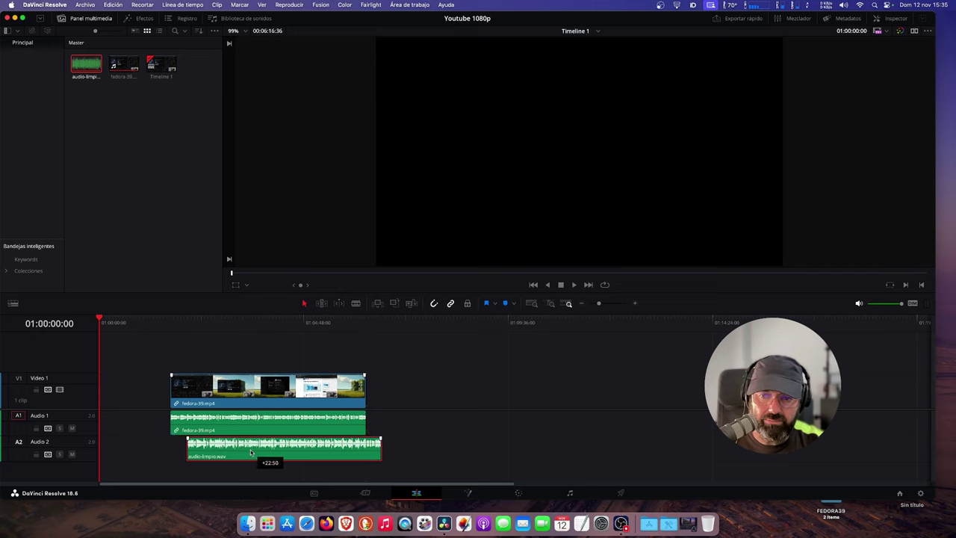
{"action": "left_click_drag", "start_coordinate": [228, 452], "coordinate": [238, 453]}
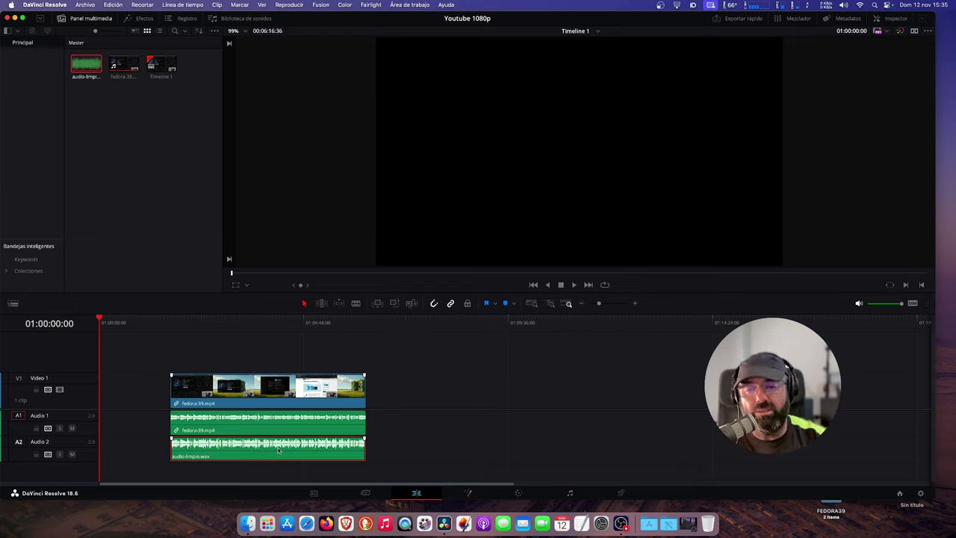
Delete the clean audio clip and the fedora-39 clip from the timeline.
{"action": "key", "text": "BackSpace"}
{"action": "left_click", "coordinate": [281, 401]}
{"action": "key", "text": "BackSpace"}
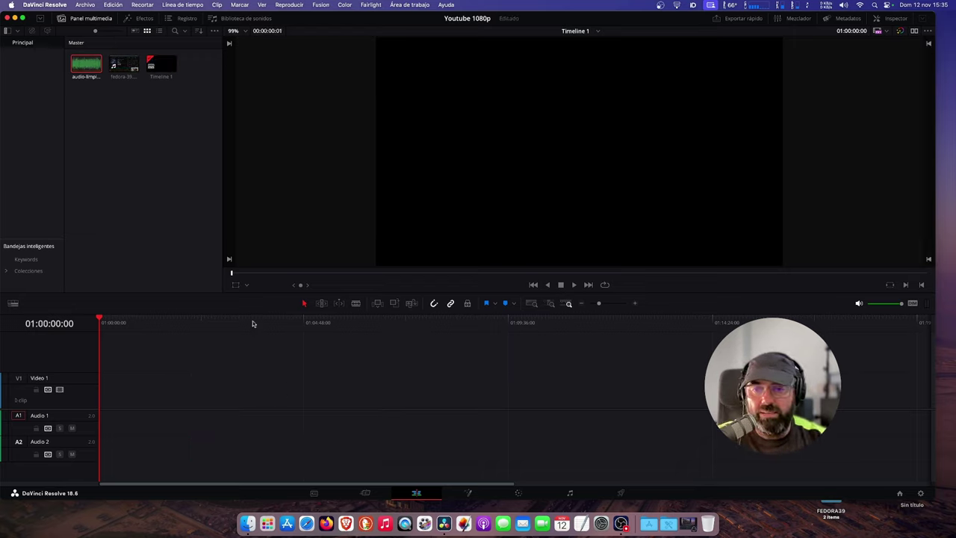
Delete Timeline 1 from the Media Pool and confirm.
{"action": "left_click", "coordinate": [164, 67]}
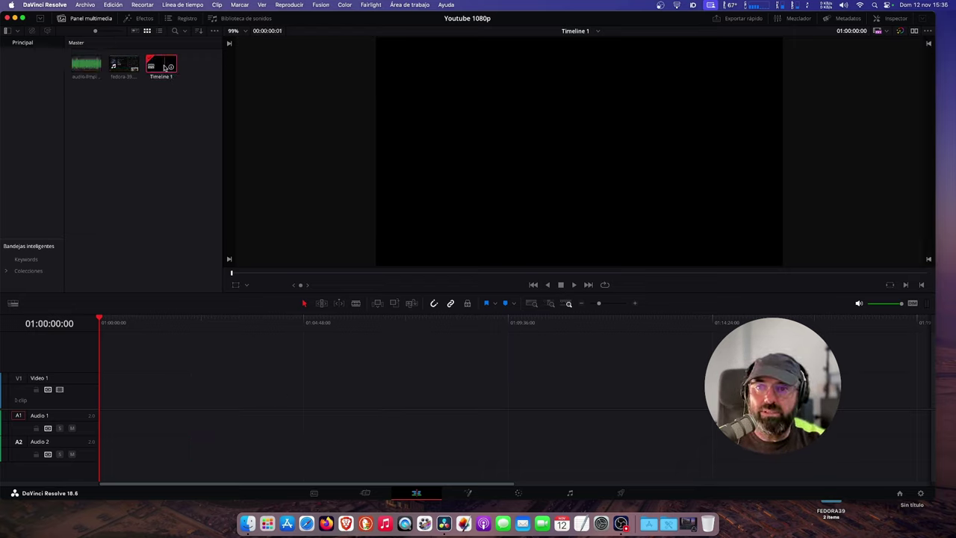
{"action": "key", "text": "BackSpace"}
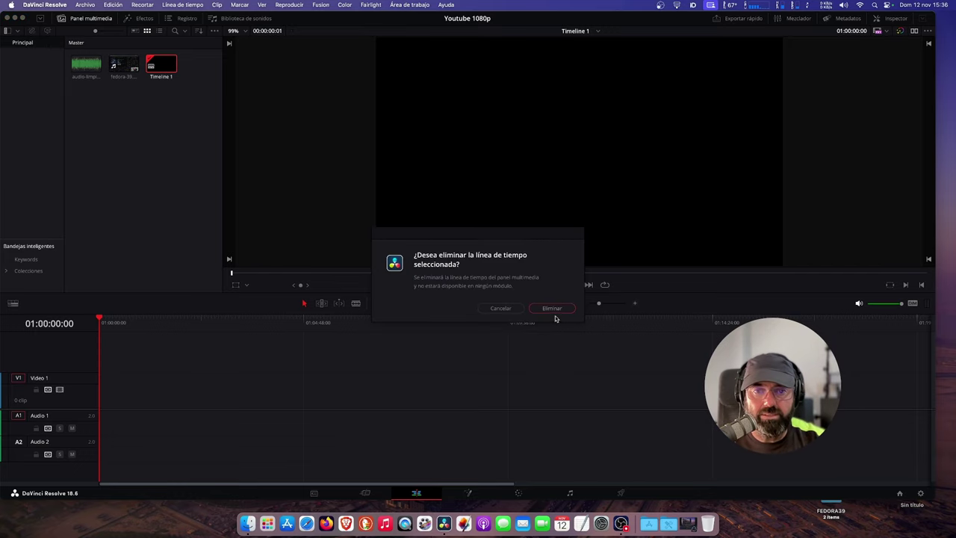
{"action": "left_click", "coordinate": [553, 309]}
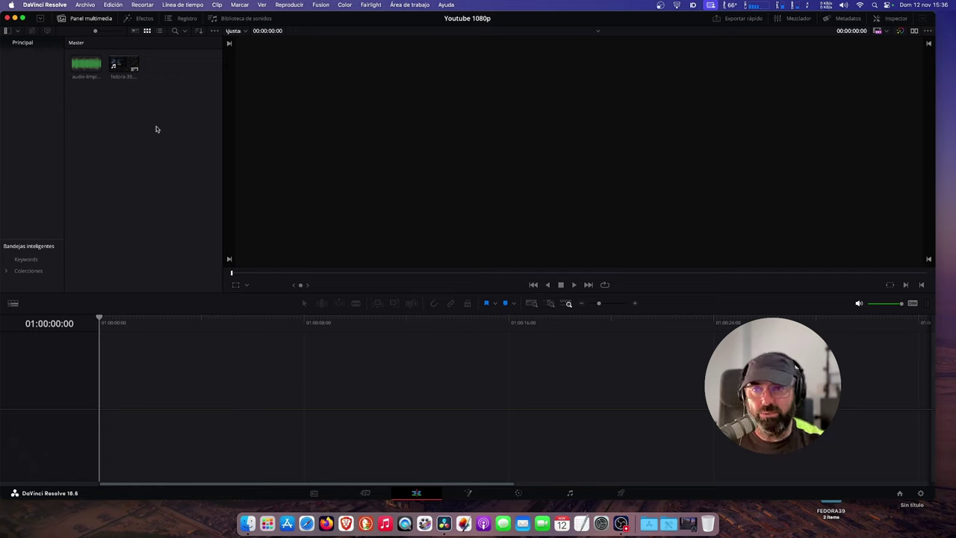
Auto-sync audio-limpio.wav to fedora-39.mp4 by waveform.
{"action": "left_click_drag", "start_coordinate": [156, 133], "coordinate": [79, 65]}
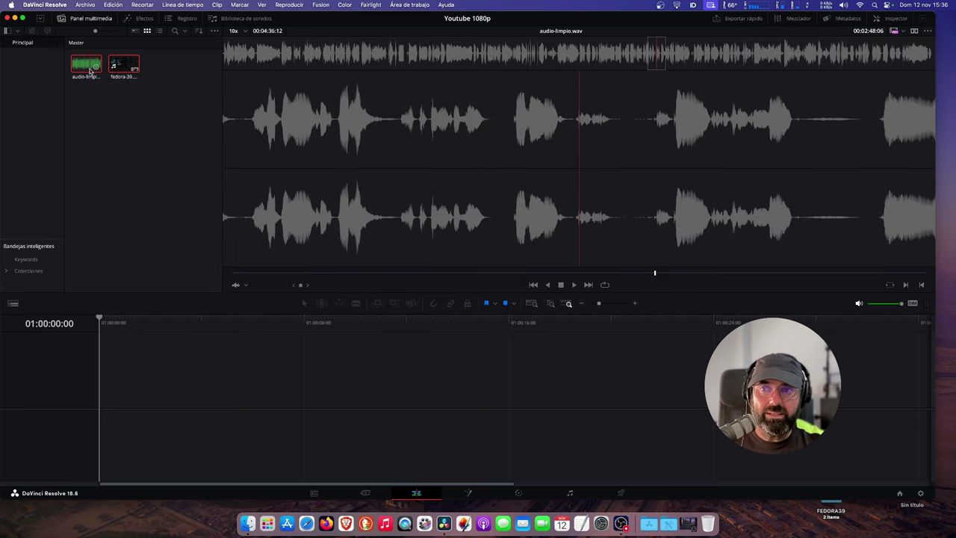
{"action": "right_click", "coordinate": [91, 71]}
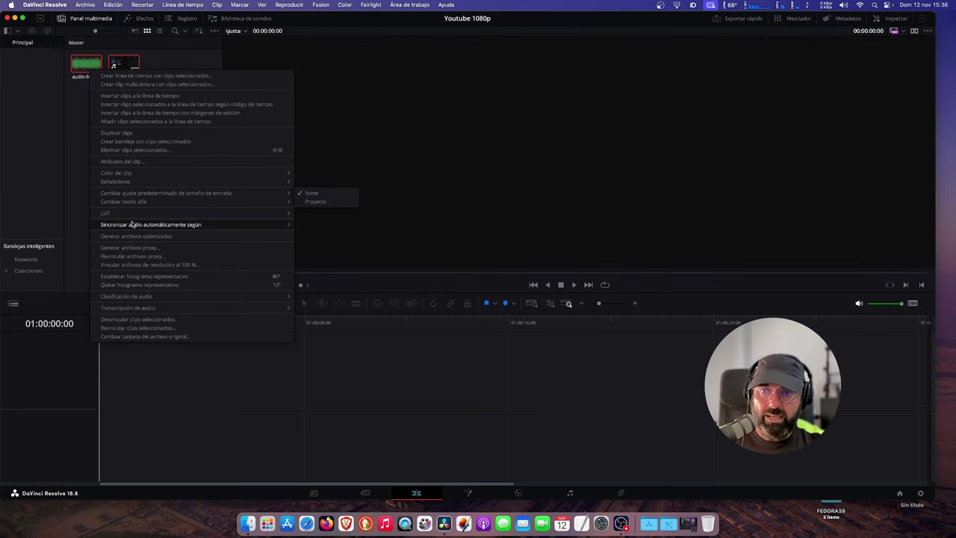
{"action": "mouse_move", "coordinate": [132, 225]}
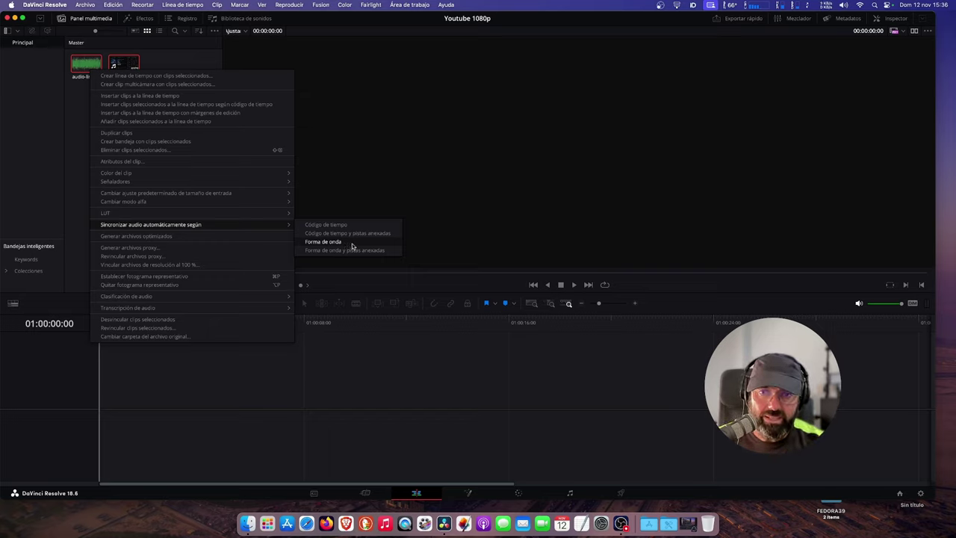
{"action": "left_click", "coordinate": [354, 243]}
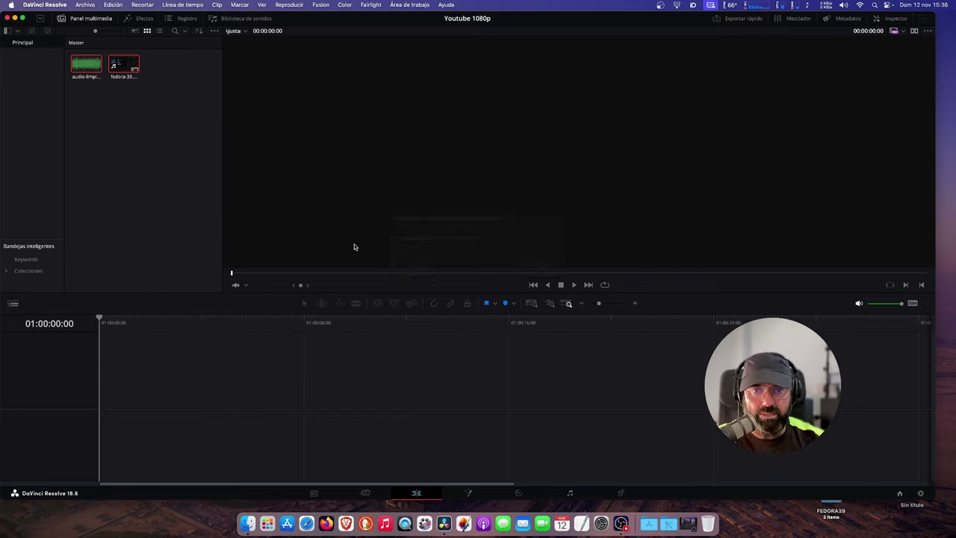
Preview both clips in the viewer, then select the synced fedora-39 clip.
{"action": "left_click", "coordinate": [155, 183]}
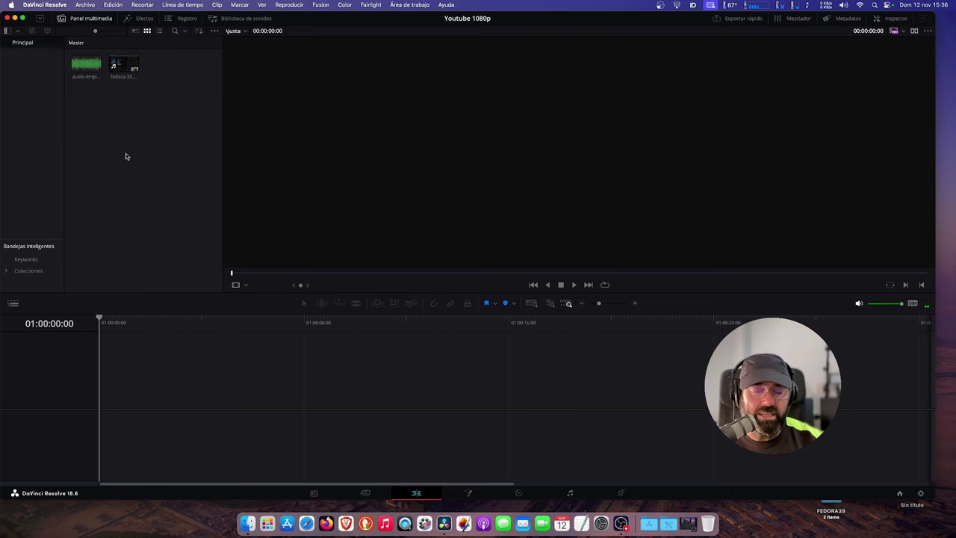
{"action": "left_click", "coordinate": [89, 68]}
{"action": "key", "text": "space"}
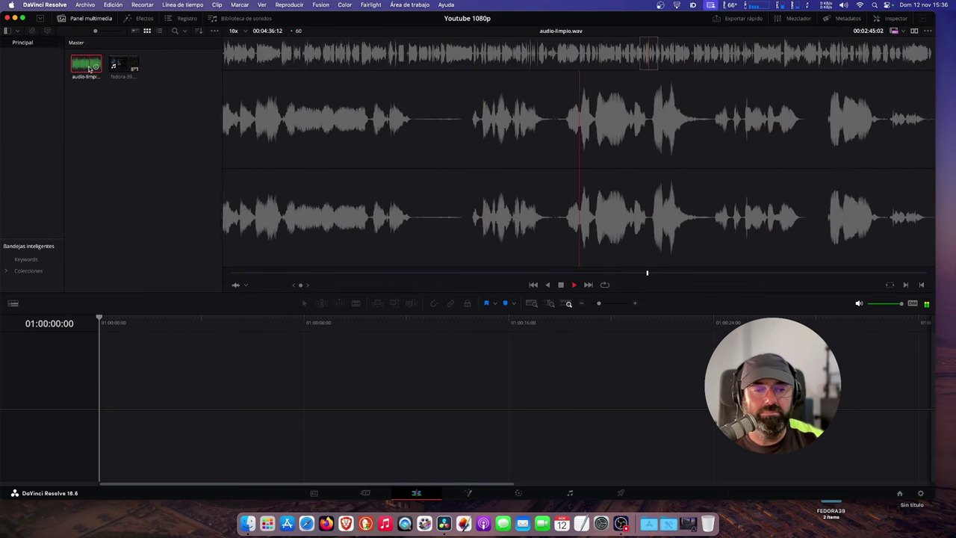
{"action": "left_click", "coordinate": [123, 67]}
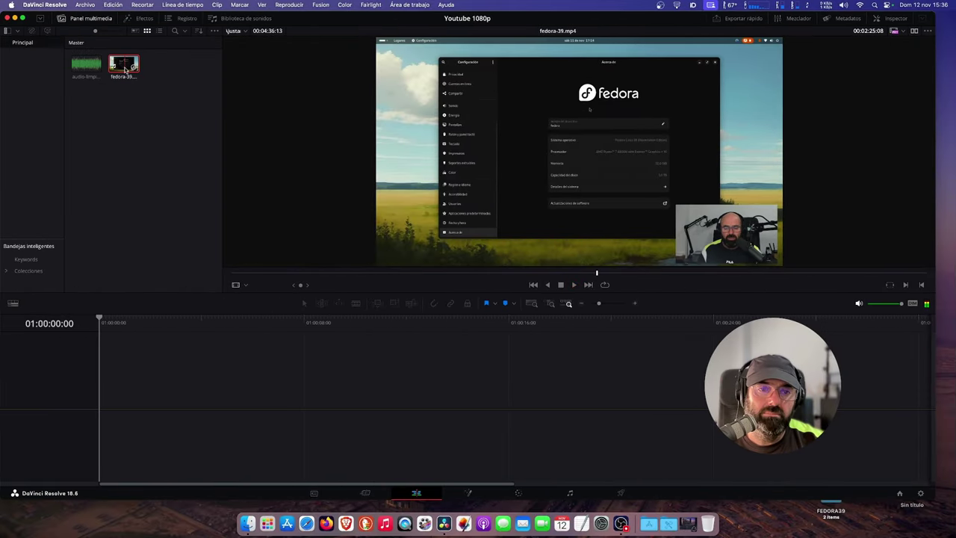
{"action": "left_click", "coordinate": [144, 145]}
{"action": "left_click", "coordinate": [138, 142]}
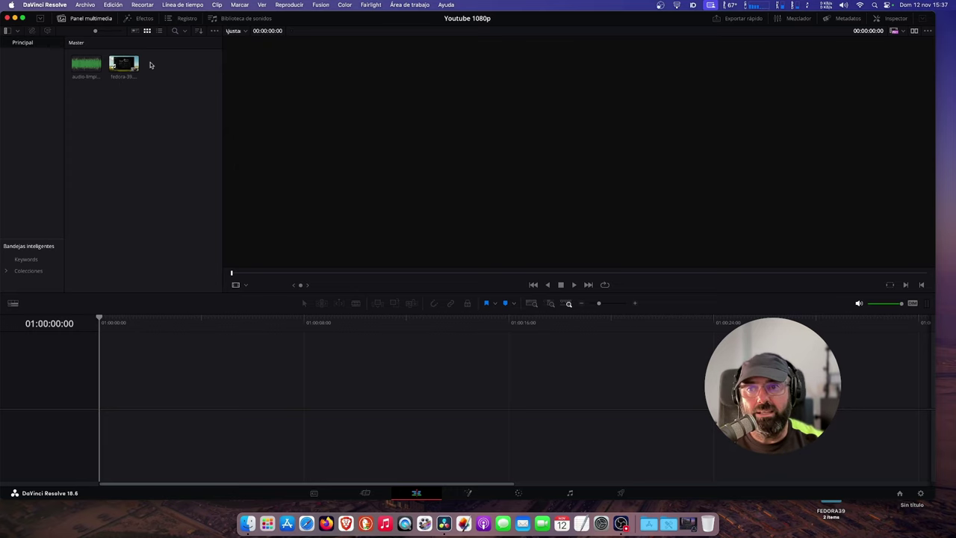
{"action": "left_click", "coordinate": [133, 68]}
Create Timeline 1 from the synced fedora-39 clip and play from 01:02:04:26.
{"action": "left_click_drag", "start_coordinate": [133, 69], "coordinate": [228, 396]}
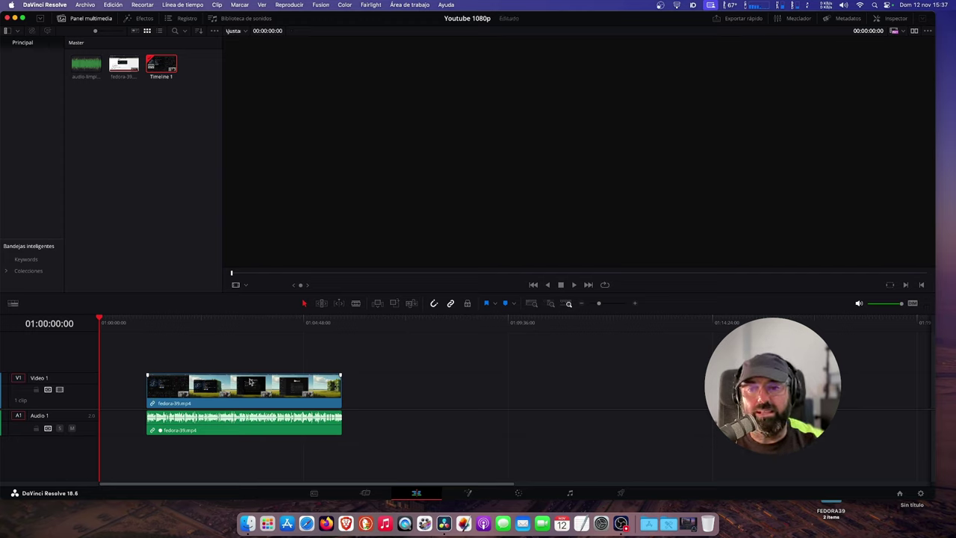
{"action": "left_click", "coordinate": [188, 320]}
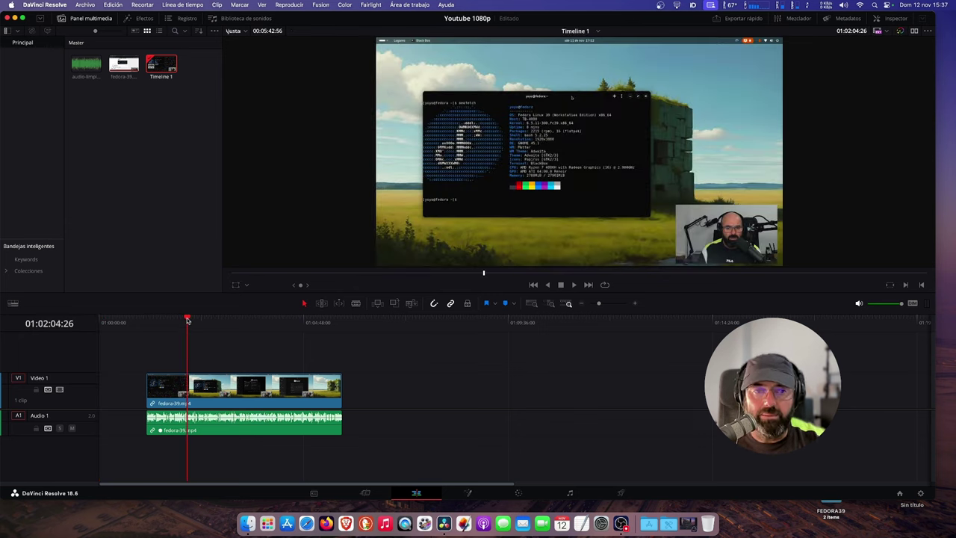
{"action": "key", "text": "space"}
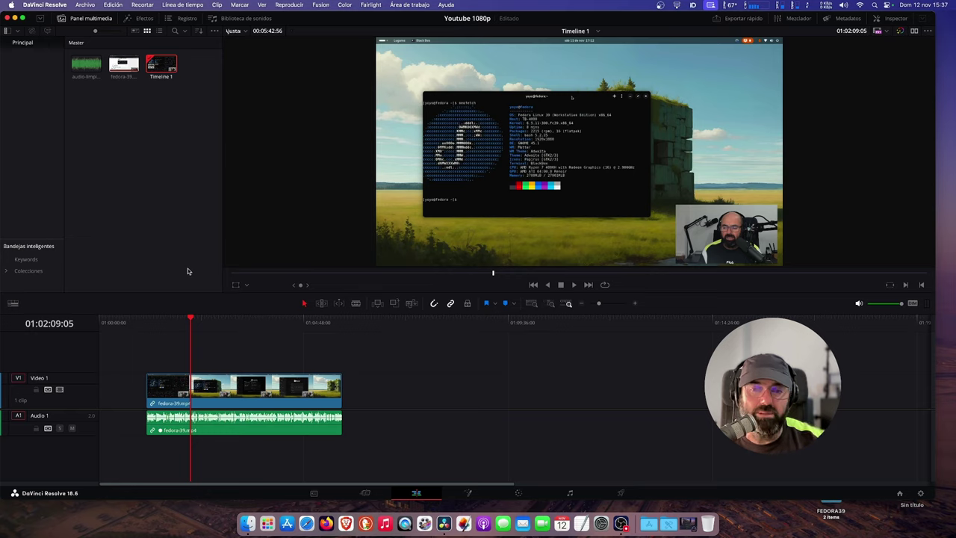
Move the clip to the timeline start and scrub to the about screen and Magazine page.
{"action": "left_click_drag", "start_coordinate": [263, 404], "coordinate": [216, 404]}
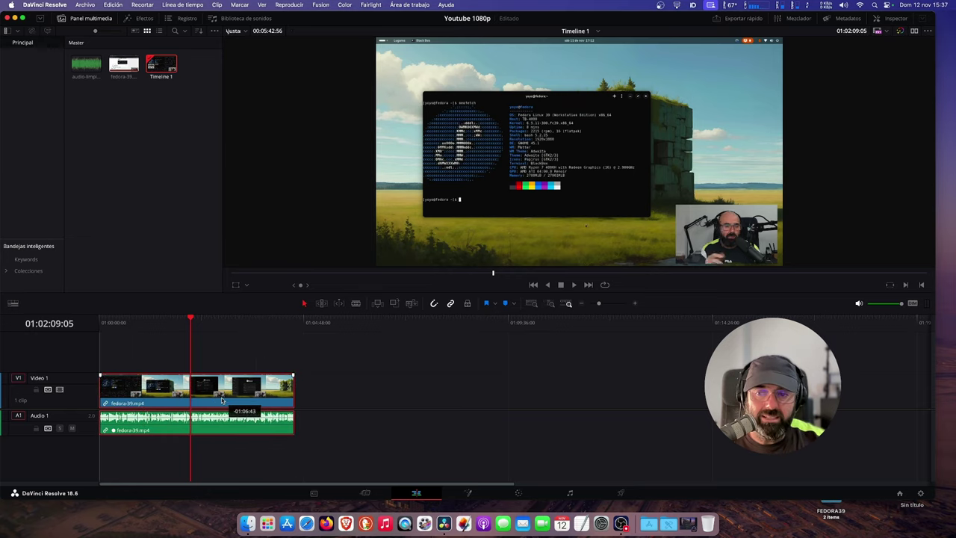
{"action": "left_click", "coordinate": [236, 320]}
{"action": "left_click", "coordinate": [247, 320]}
{"action": "key", "text": "space"}
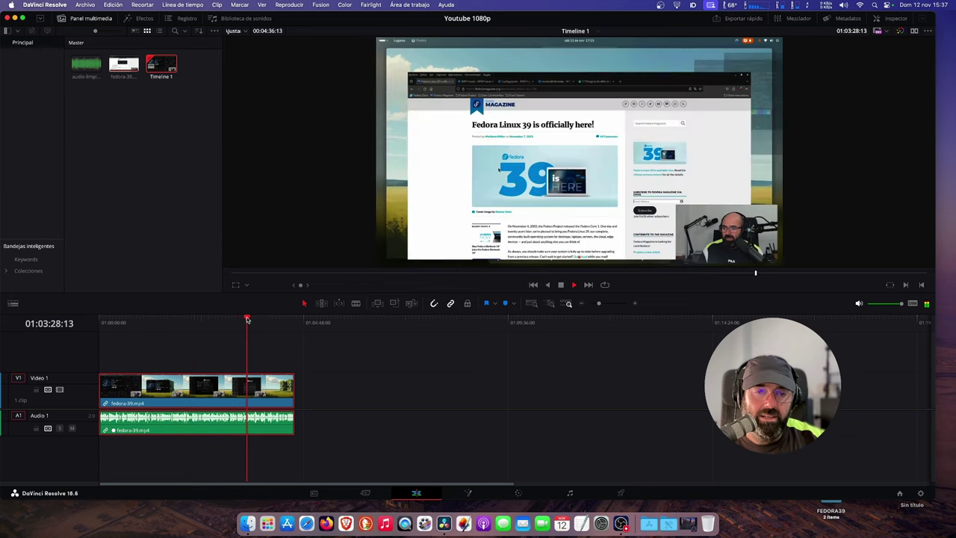
{"action": "key", "text": "space"}
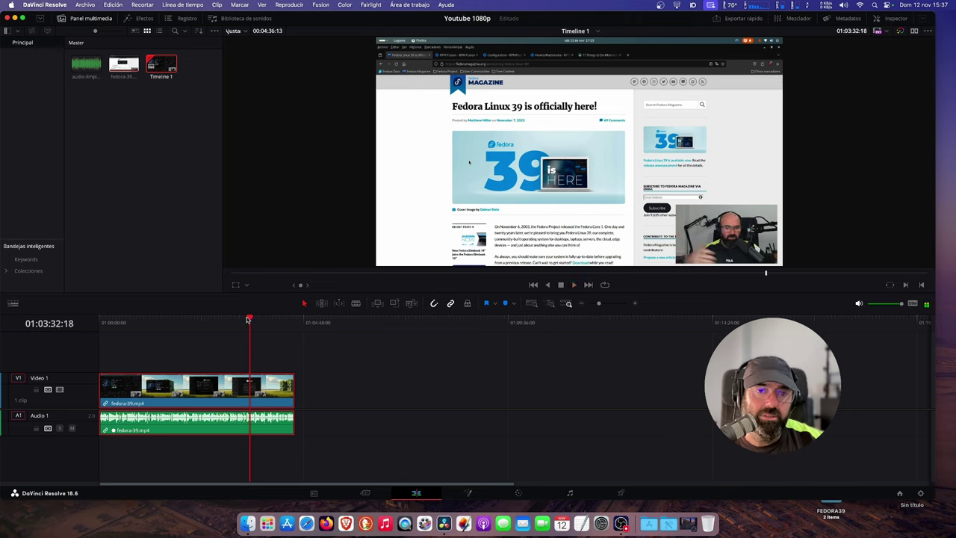
{"action": "key", "text": "space"}
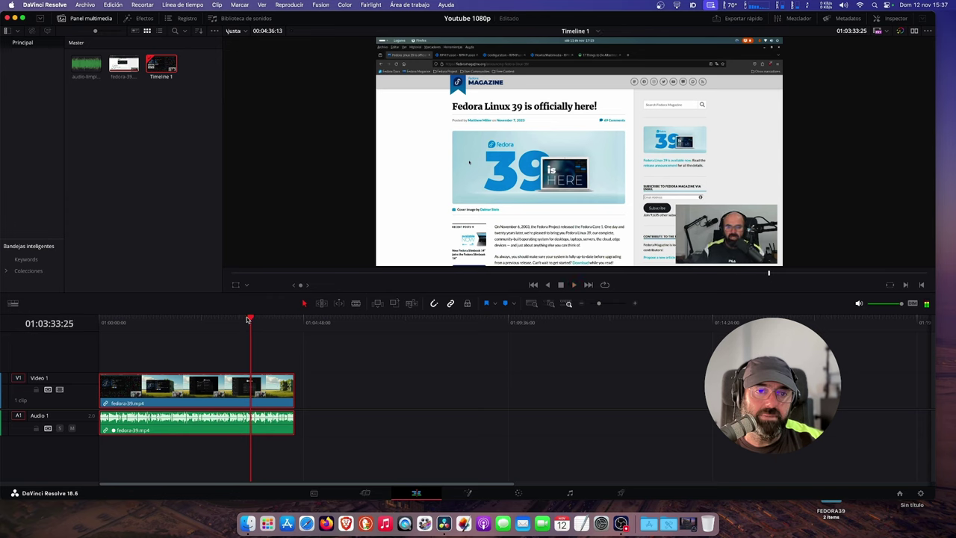
Settle the playhead on the Fedora terminal frame.
{"action": "left_click", "coordinate": [148, 320]}
{"action": "key", "text": "space"}
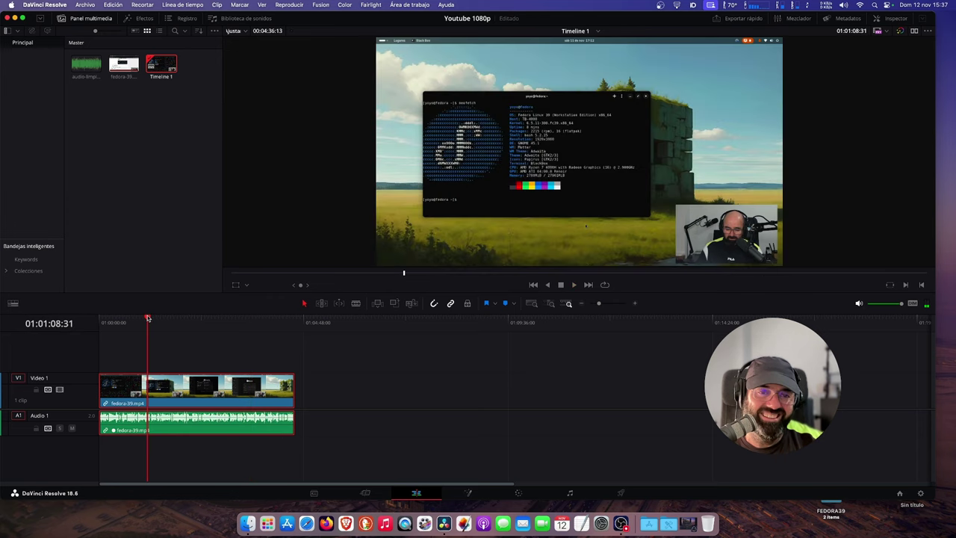
{"action": "key", "text": "space"}
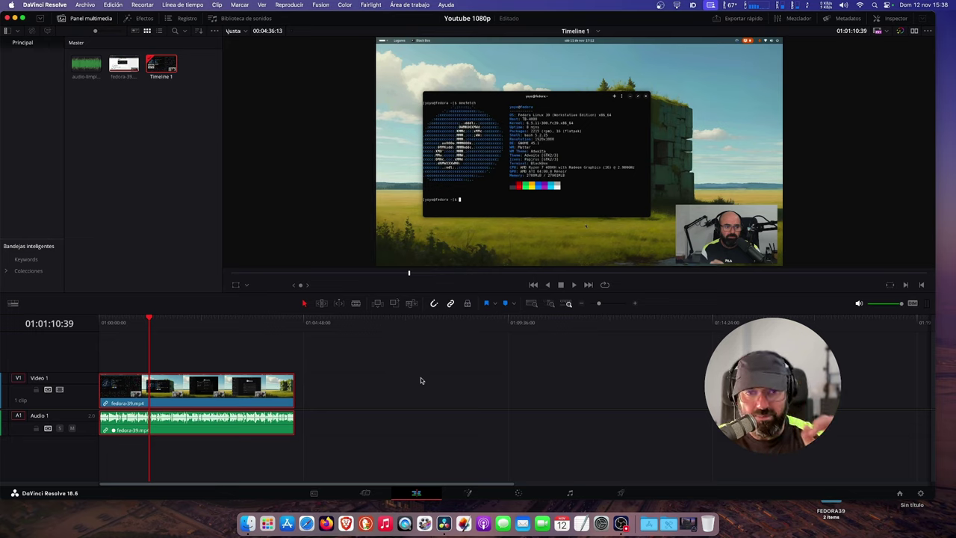
Grab a still of the terminal frame on the Color page.
{"action": "left_click", "coordinate": [518, 494]}
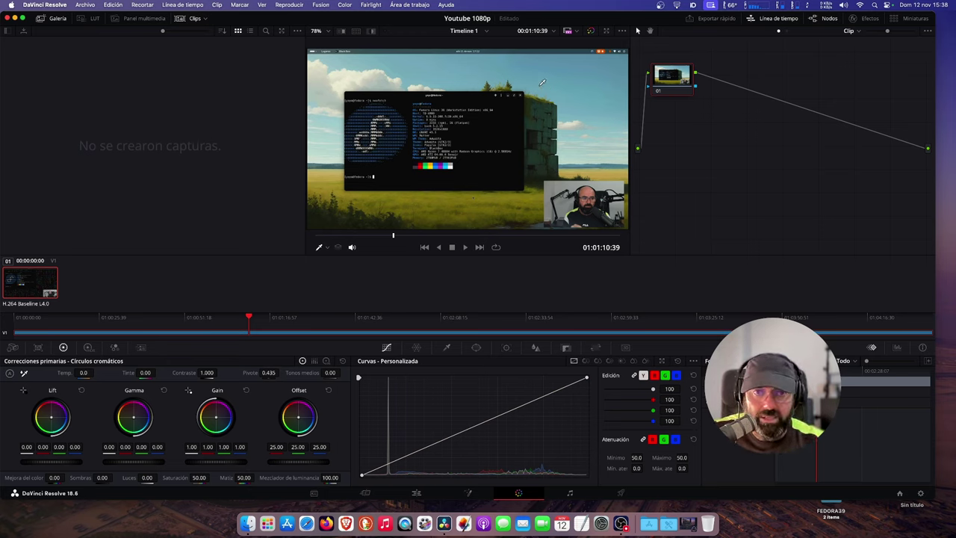
{"action": "right_click", "coordinate": [541, 86]}
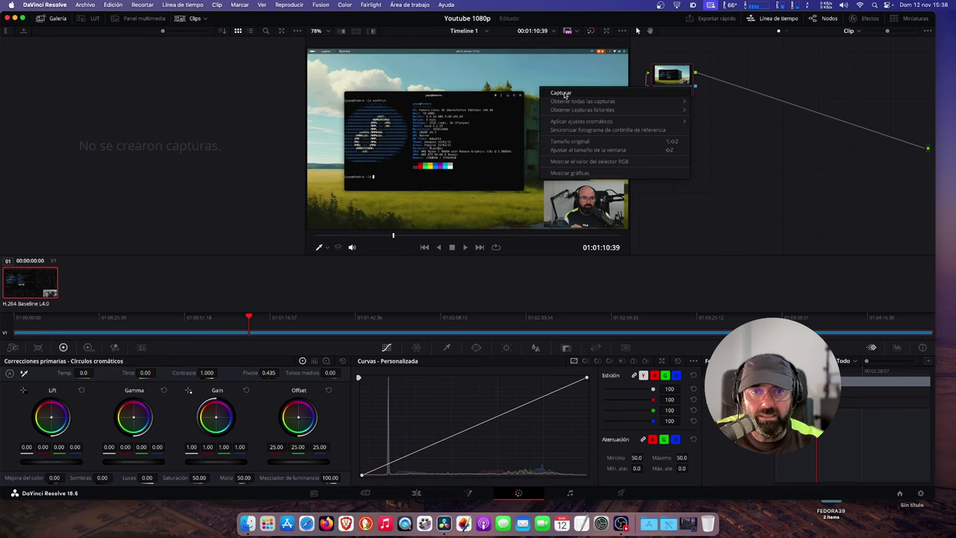
{"action": "left_click", "coordinate": [565, 95]}
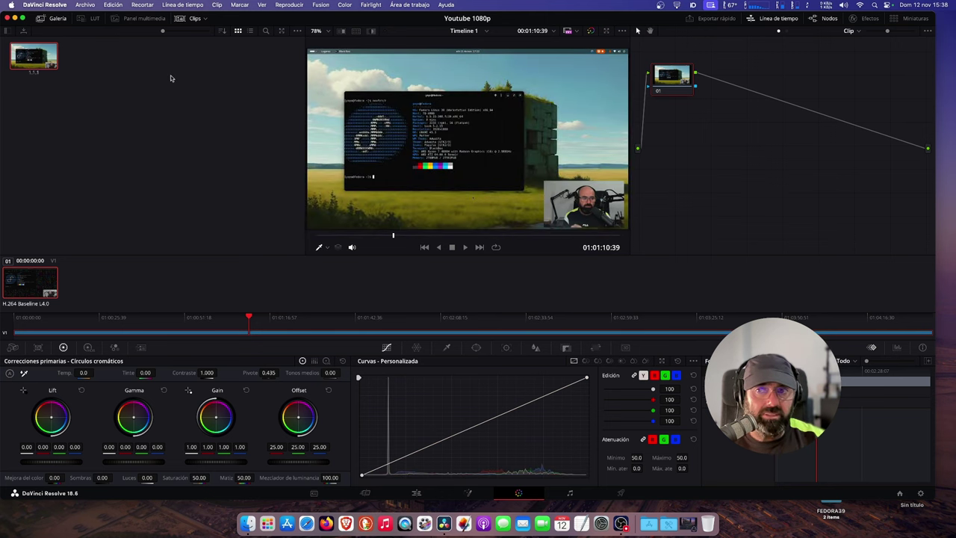
Export the still as a PNG named miniatura-you to the Desktop.
{"action": "right_click", "coordinate": [33, 59]}
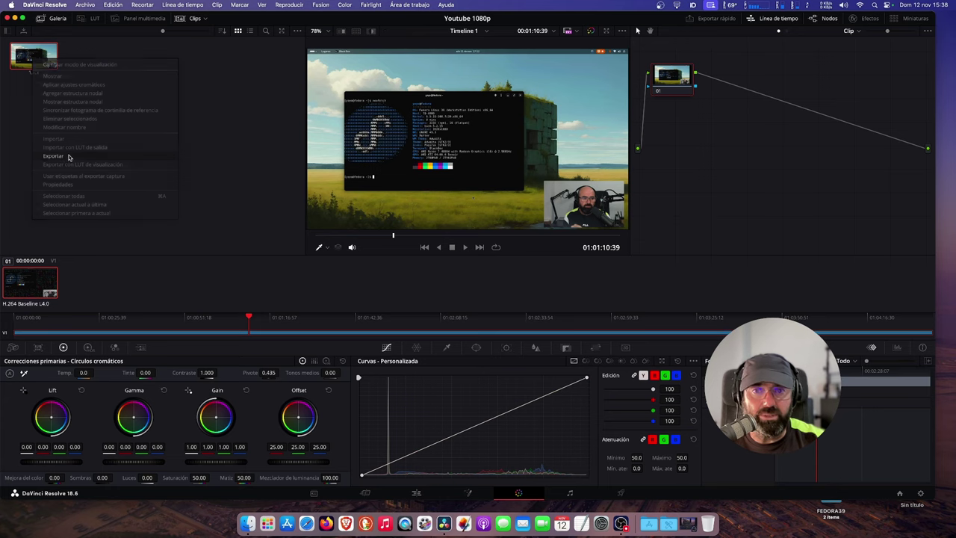
{"action": "left_click", "coordinate": [65, 157]}
{"action": "left_click", "coordinate": [473, 123]}
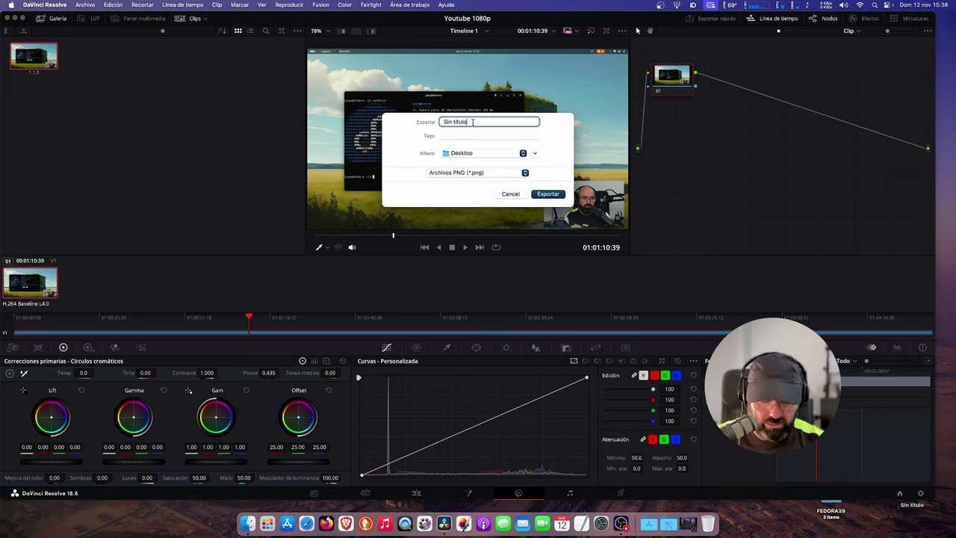
{"action": "key", "text": "BackSpace"}
{"action": "key", "text": "BackSpace"}
{"action": "key", "text": "BackSpace"}
{"action": "key", "text": "BackSpace"}
{"action": "key", "text": "BackSpace"}
{"action": "key", "text": "BackSpace"}
{"action": "key", "text": "BackSpace"}
{"action": "key", "text": "BackSpace"}
{"action": "key", "text": "BackSpace"}
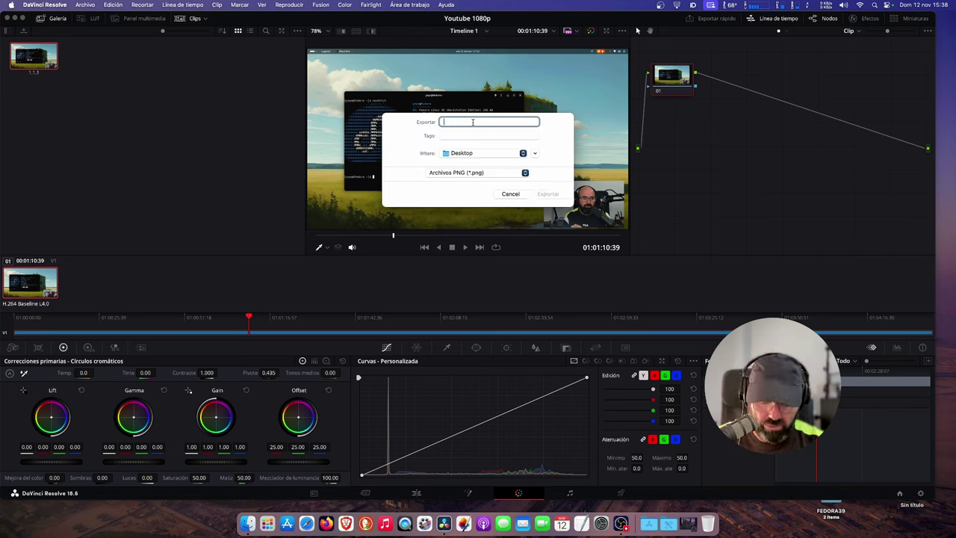
{"action": "type", "text": "minia"}
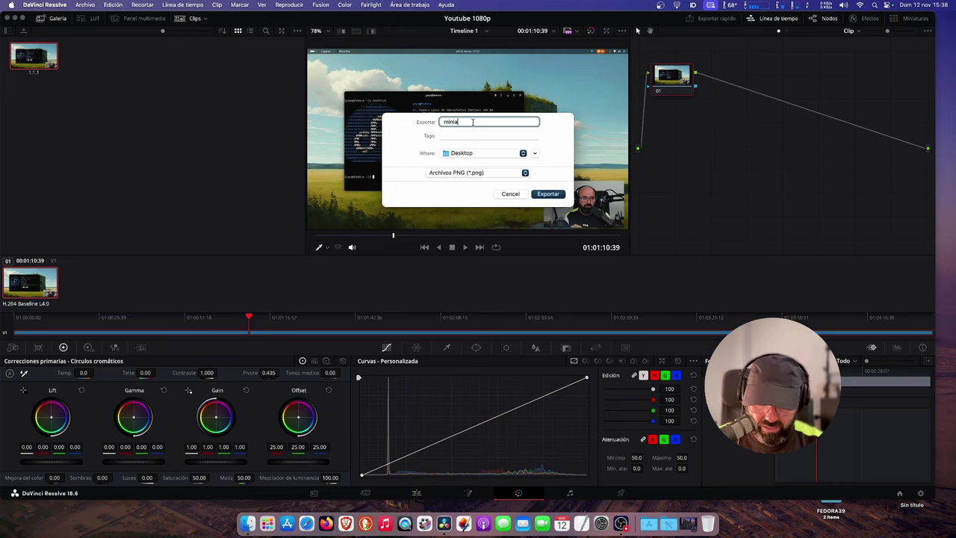
{"action": "type", "text": "tura-you"}
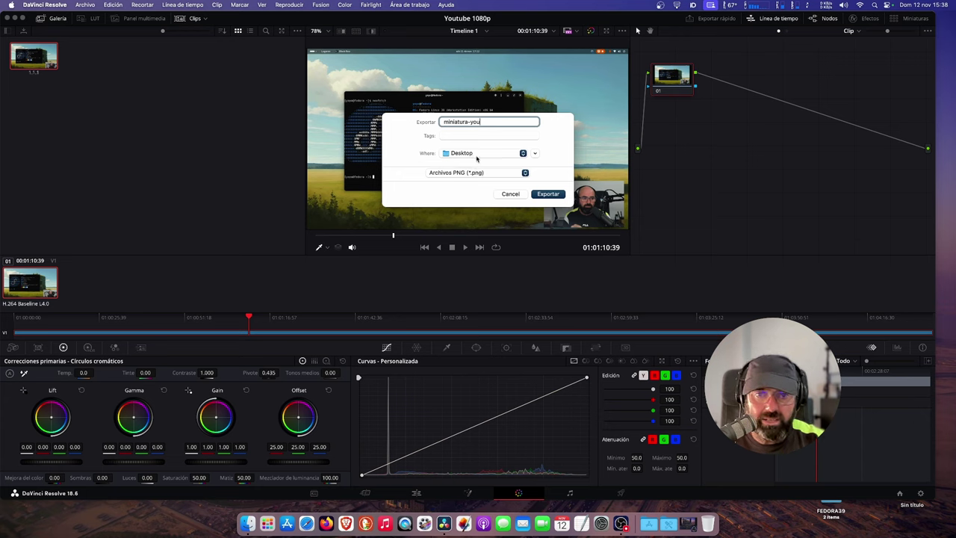
{"action": "left_click", "coordinate": [494, 174]}
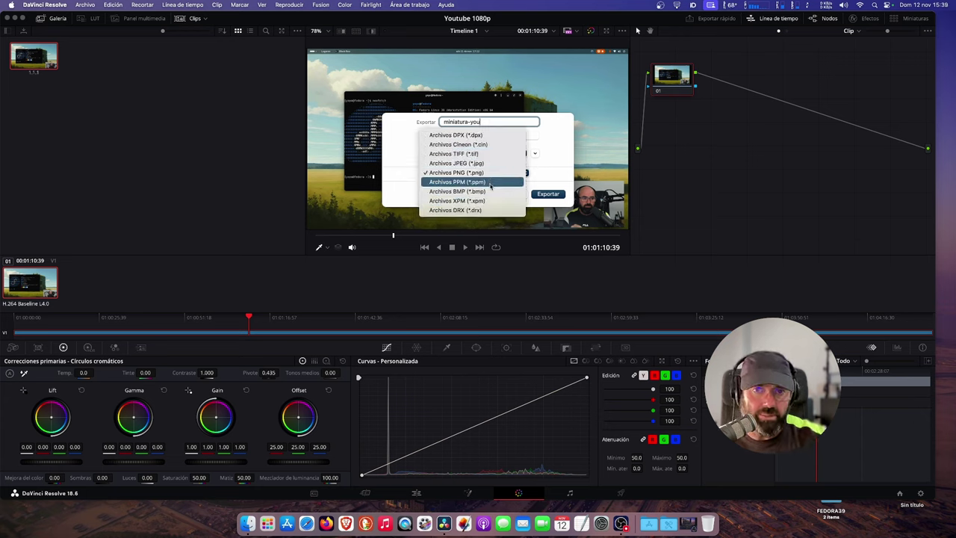
{"action": "left_click", "coordinate": [479, 173]}
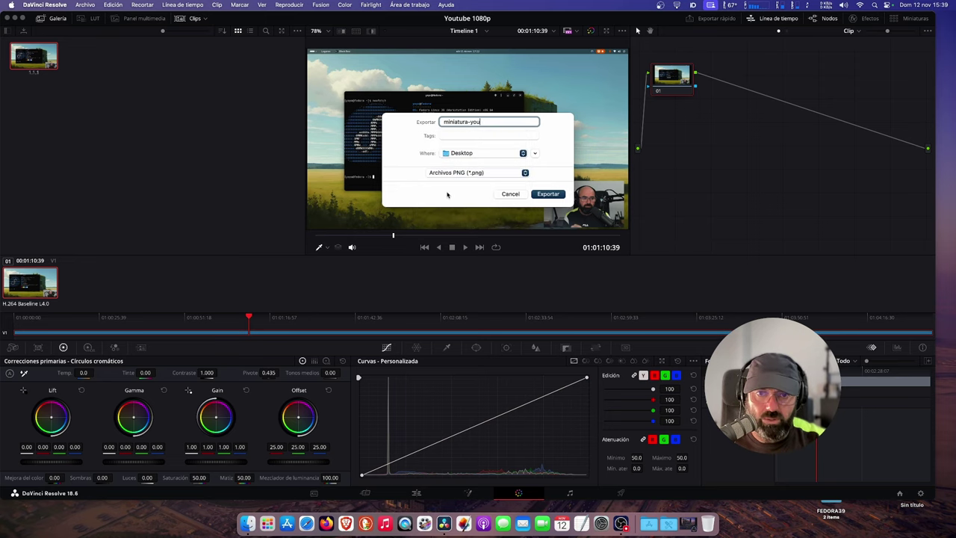
{"action": "left_click", "coordinate": [548, 194]}
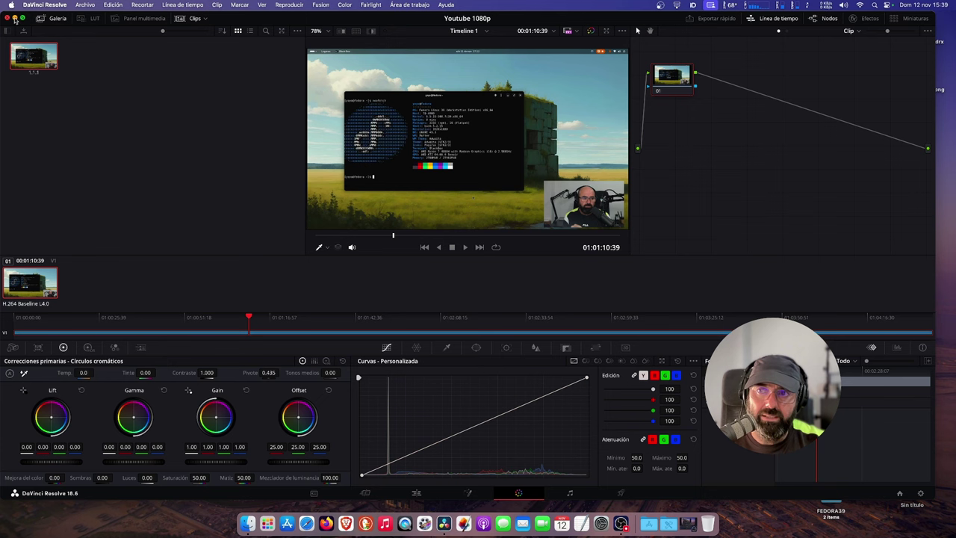
Quick Look the exported miniatura-you PNG on the desktop, then minimise the FEDORA39 window.
{"action": "mouse_move", "coordinate": [2, 1]}
{"action": "left_click", "coordinate": [928, 73]}
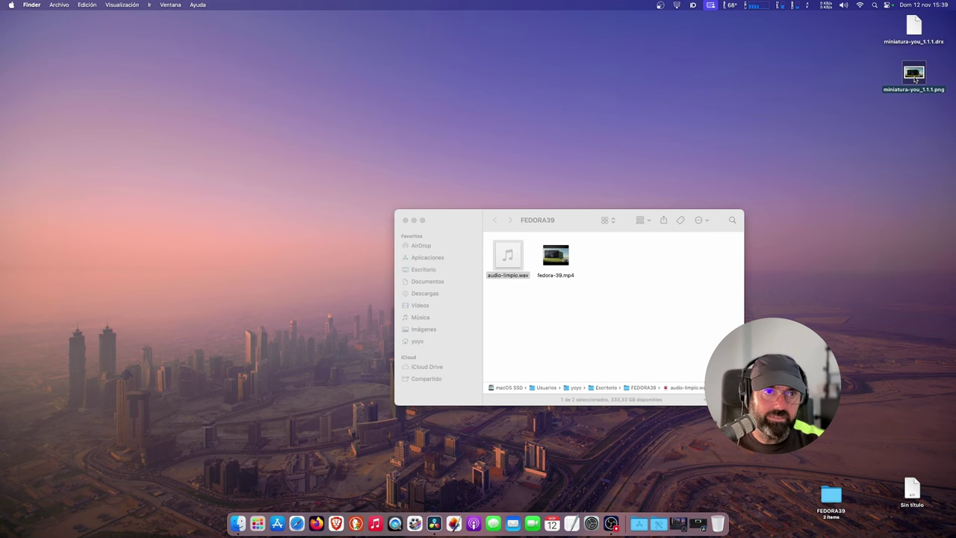
{"action": "key", "text": "space"}
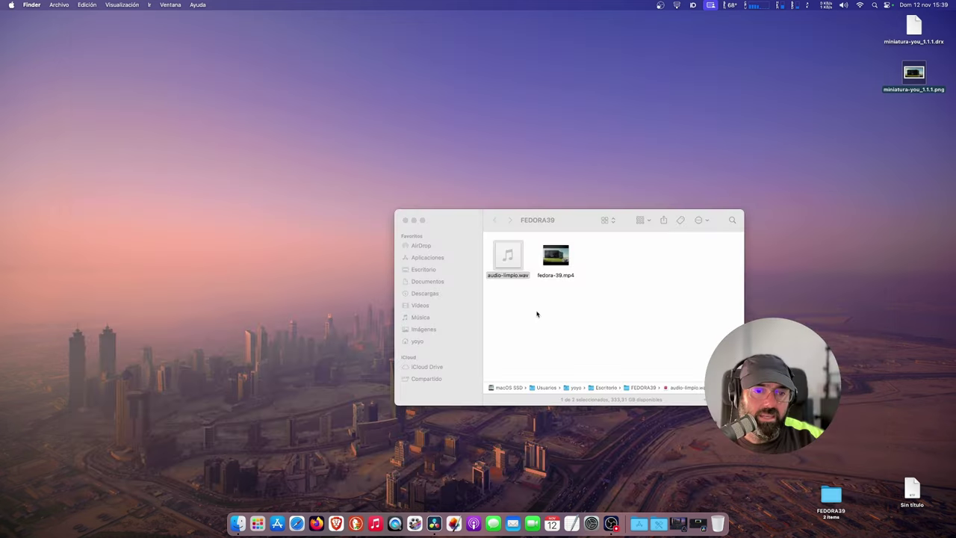
{"action": "key", "text": "space"}
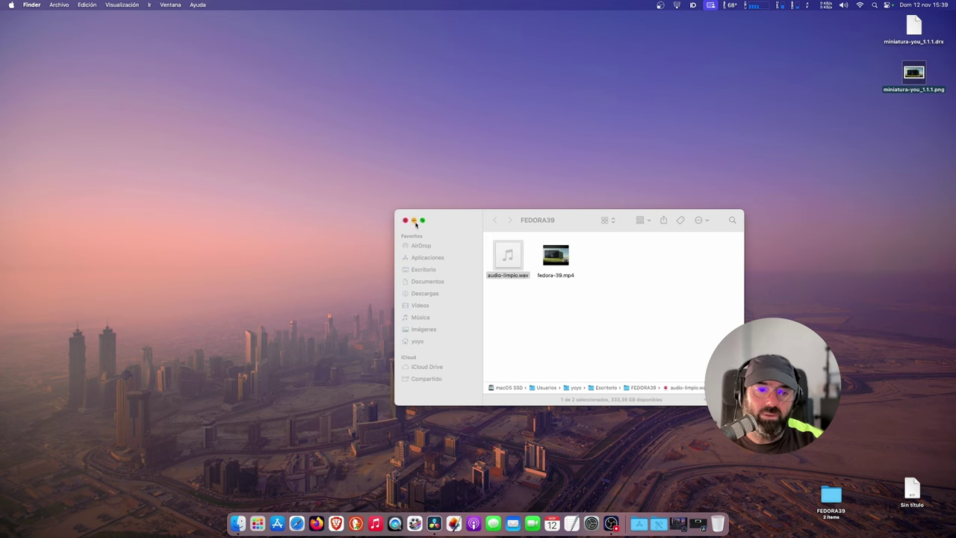
{"action": "left_click", "coordinate": [414, 221]}
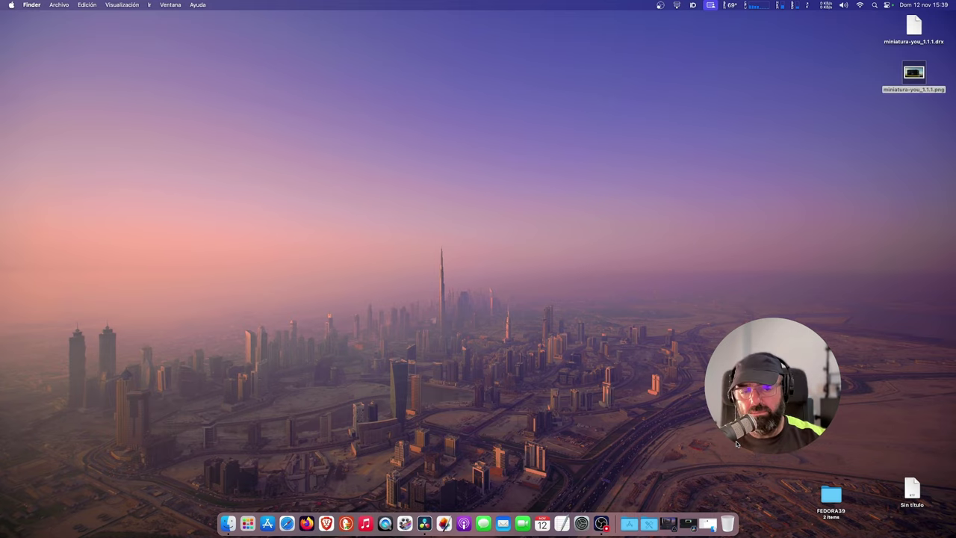
Bring DaVinci Resolve back to the Edit page timeline.
{"action": "left_click", "coordinate": [669, 524]}
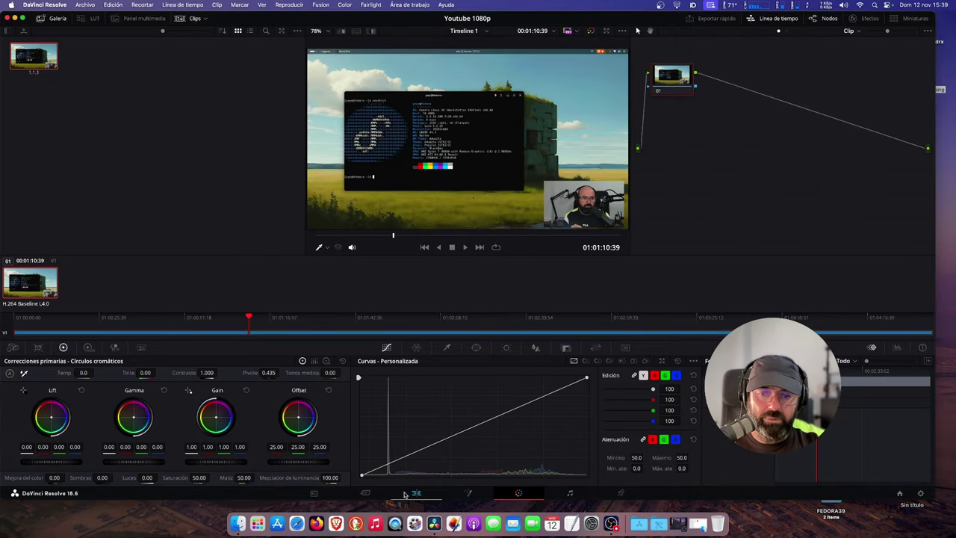
{"action": "left_click", "coordinate": [415, 494]}
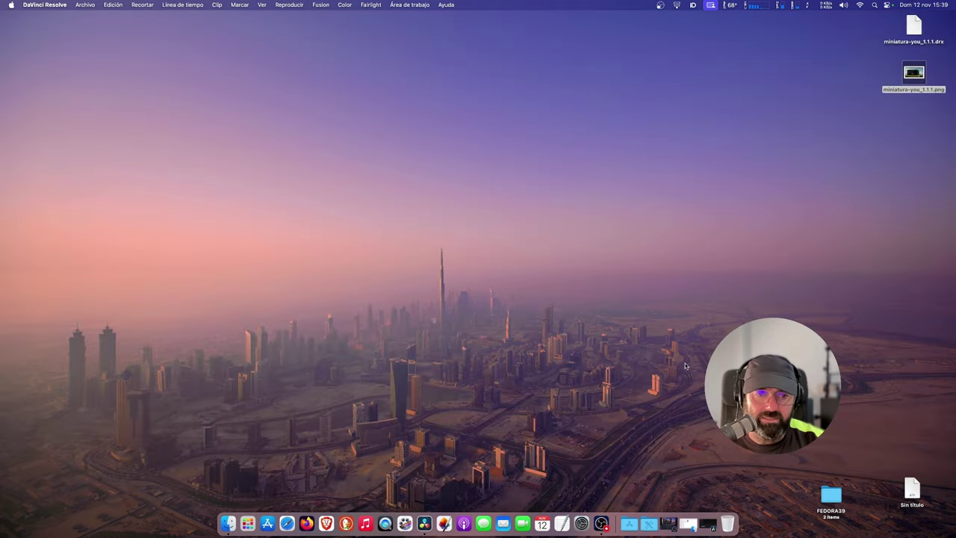
{"action": "left_click_drag", "start_coordinate": [398, 189], "coordinate": [432, 187]}
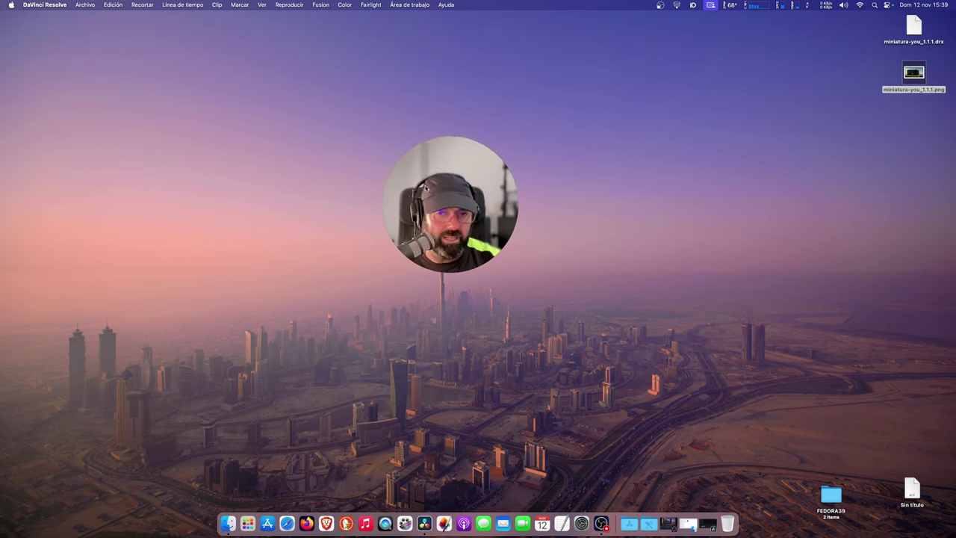